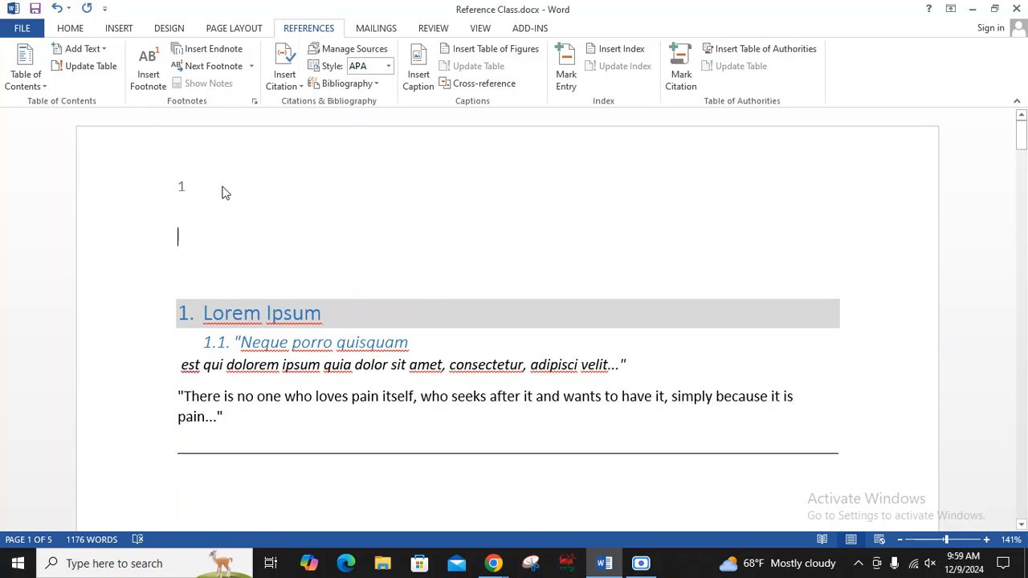
# - Review the document's numbered section headings from "Lorem Ipsum" through "Where can I get some?"
pyautogui.scroll(-5, 324, 324)
pyautogui.scroll(5, 324, 324)
pyautogui.click(231, 237)
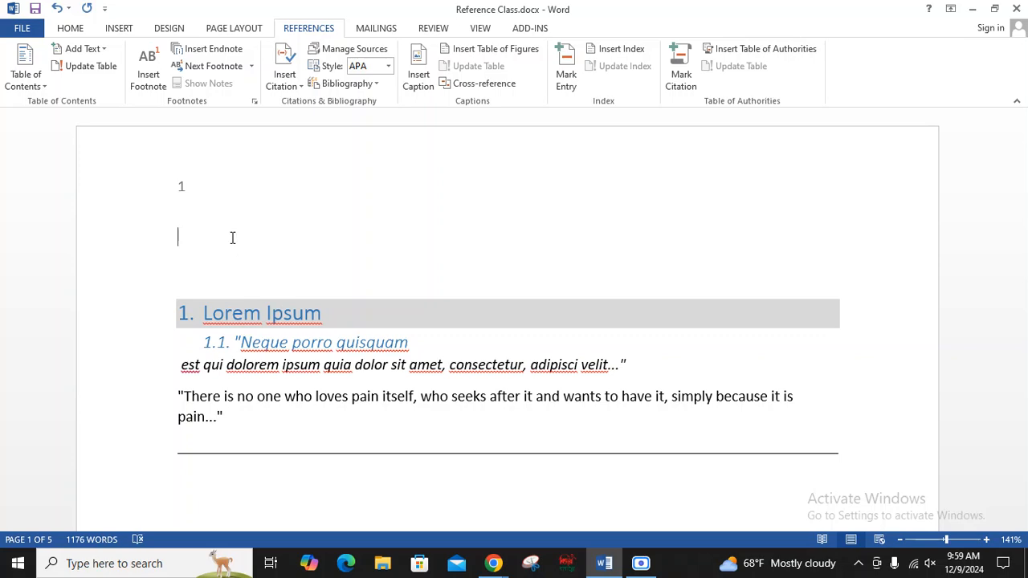
pyautogui.scroll(-20, 232, 238)
pyautogui.scroll(-7, 314, 368)
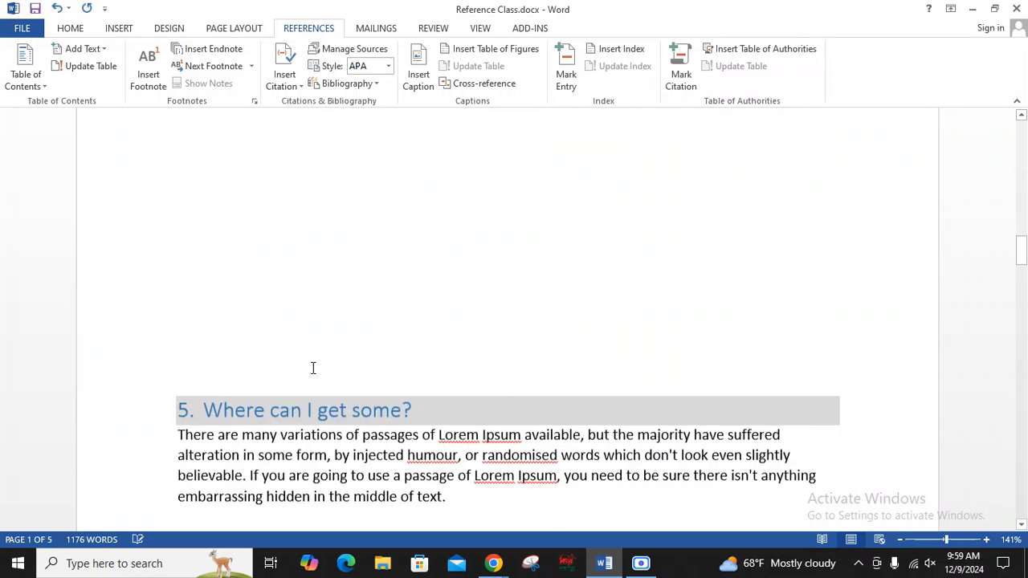
pyautogui.scroll(5, 313, 368)
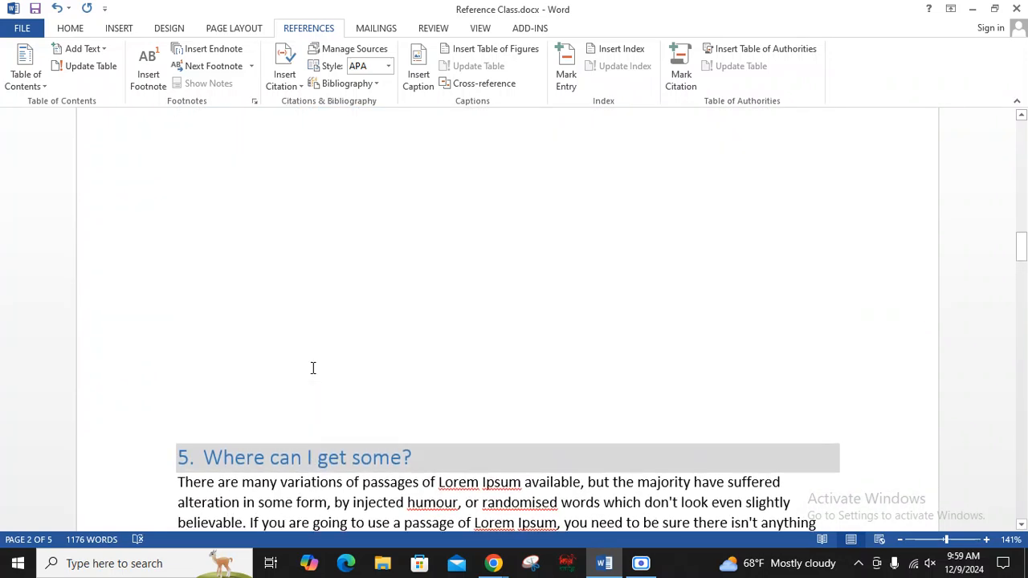
pyautogui.scroll(-4, 313, 367)
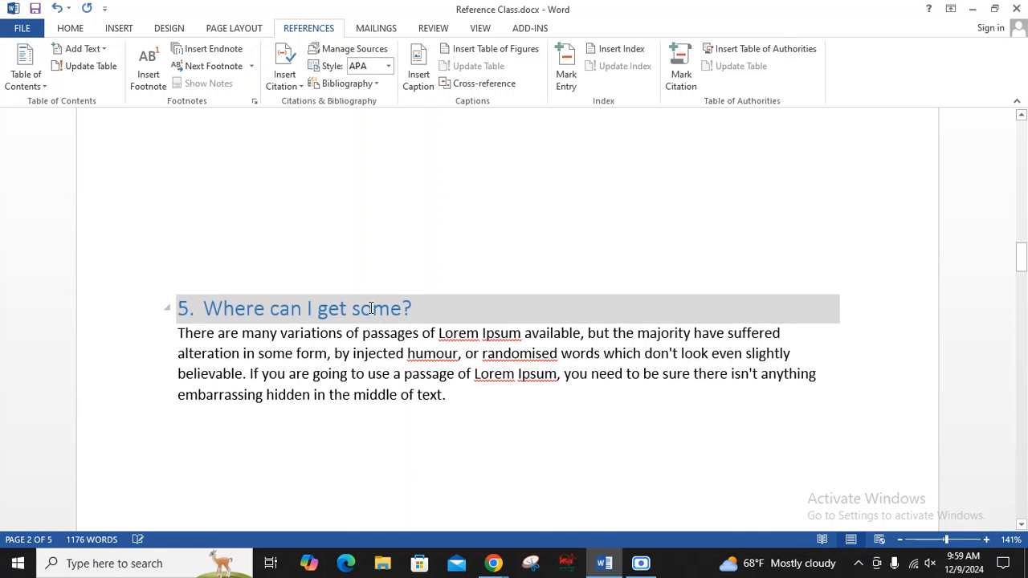
pyautogui.moveTo(411, 308); pyautogui.dragTo(170, 309)
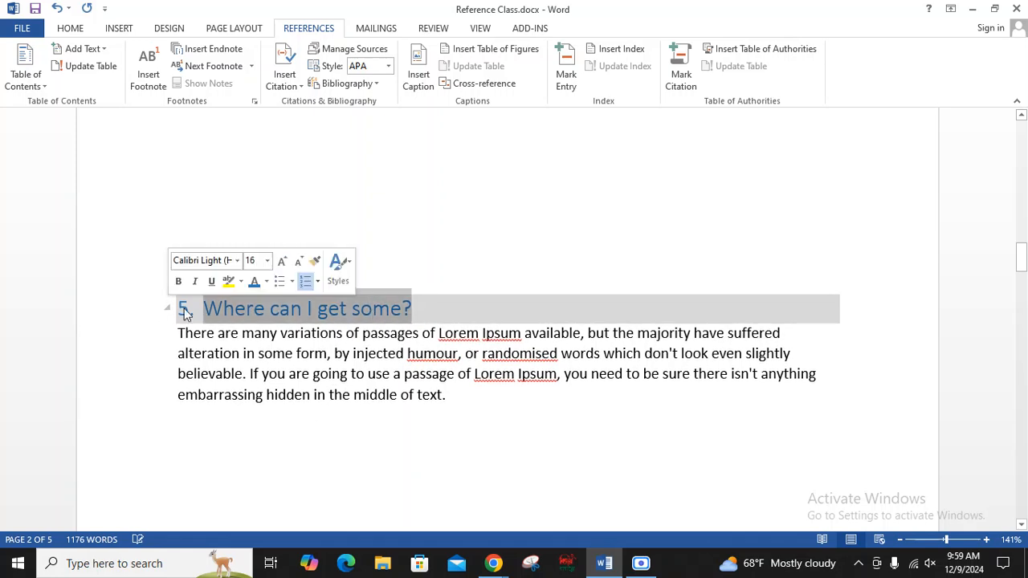
pyautogui.click(232, 311)
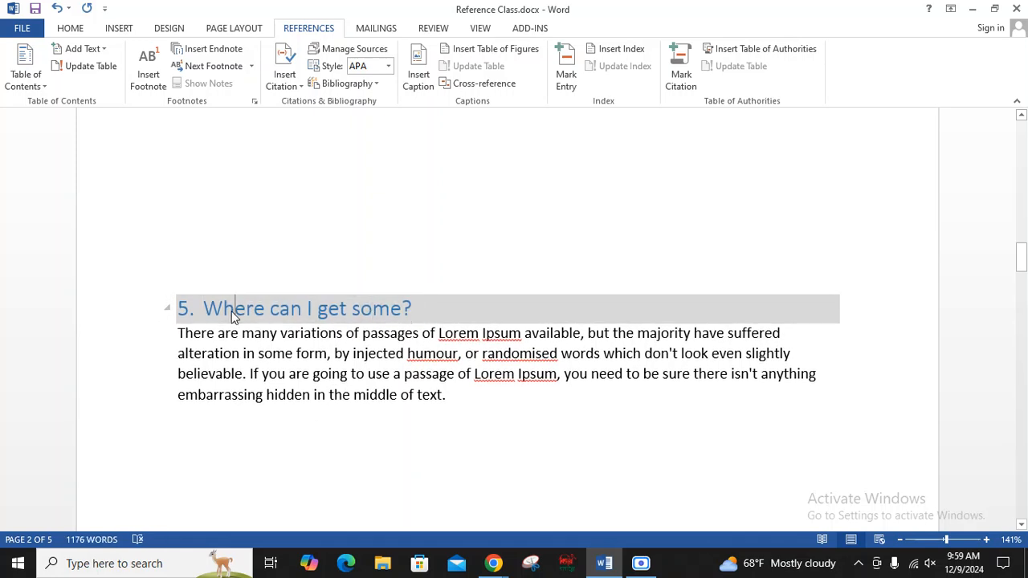
pyautogui.scroll(6, 232, 312)
pyautogui.scroll(10, 232, 311)
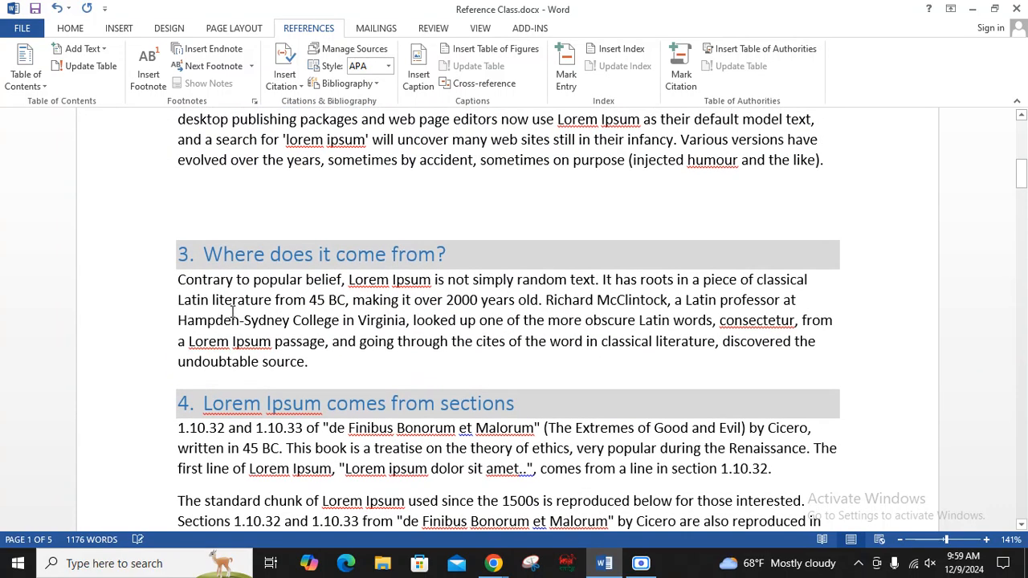
pyautogui.scroll(3, 232, 312)
pyautogui.scroll(-2, 270, 234)
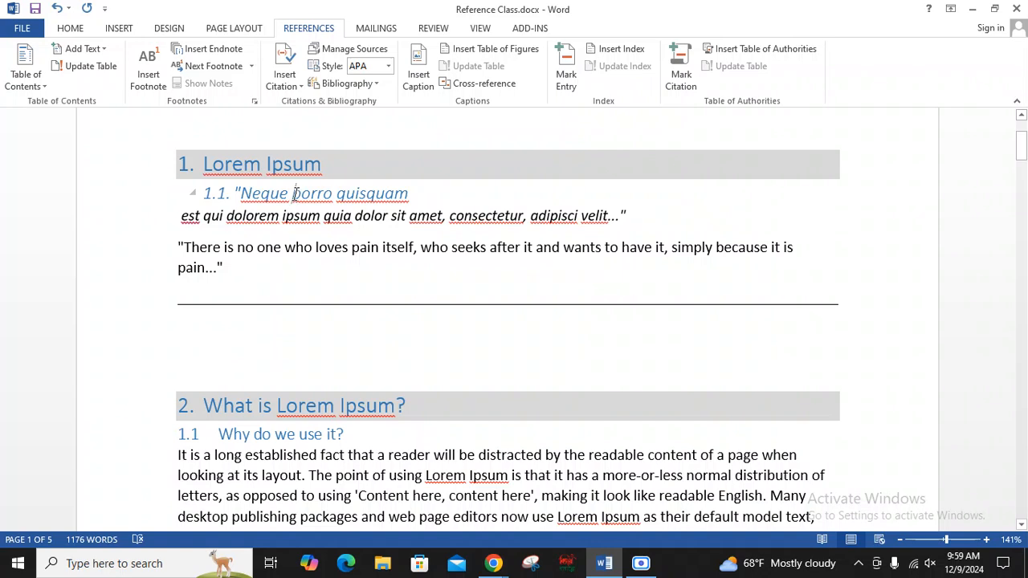
# - Compare heading 1 with its 1.1 subheading, and check the numbering and style of the "Where can I get some?" heading
pyautogui.moveTo(412, 188); pyautogui.dragTo(238, 192)
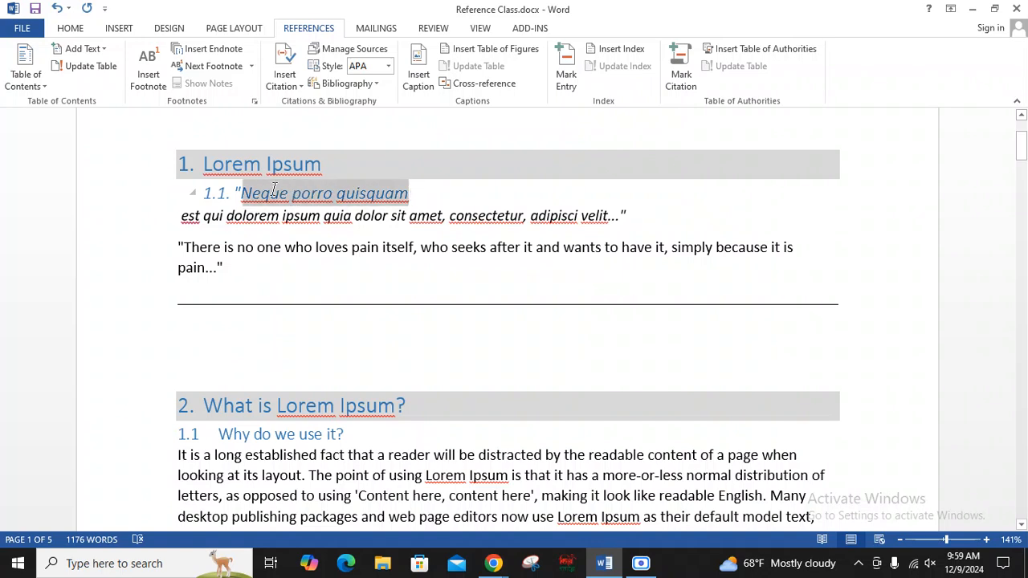
pyautogui.click(227, 158)
pyautogui.moveTo(330, 163); pyautogui.dragTo(203, 163)
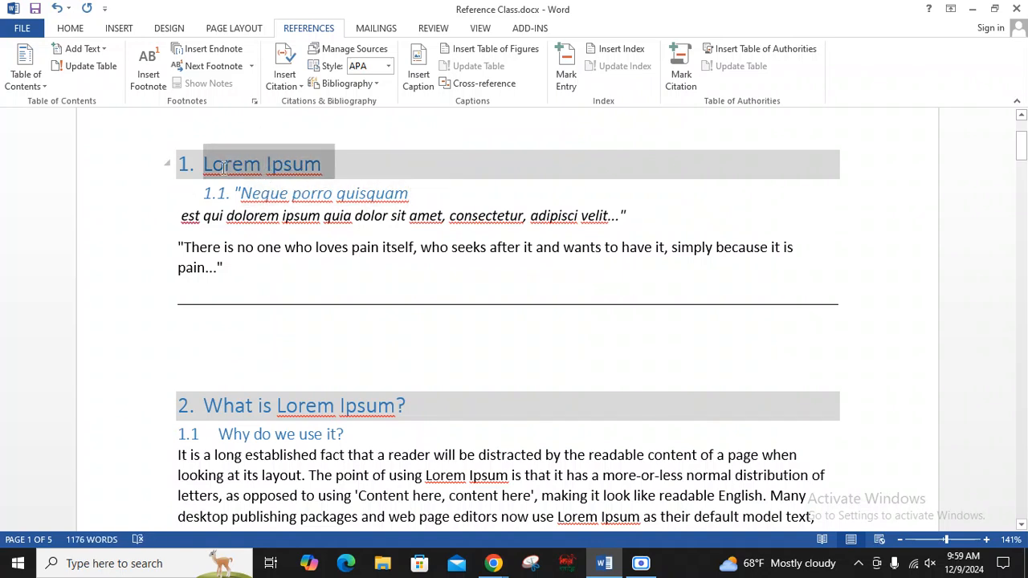
pyautogui.moveTo(415, 196); pyautogui.dragTo(239, 193)
pyautogui.click(232, 163)
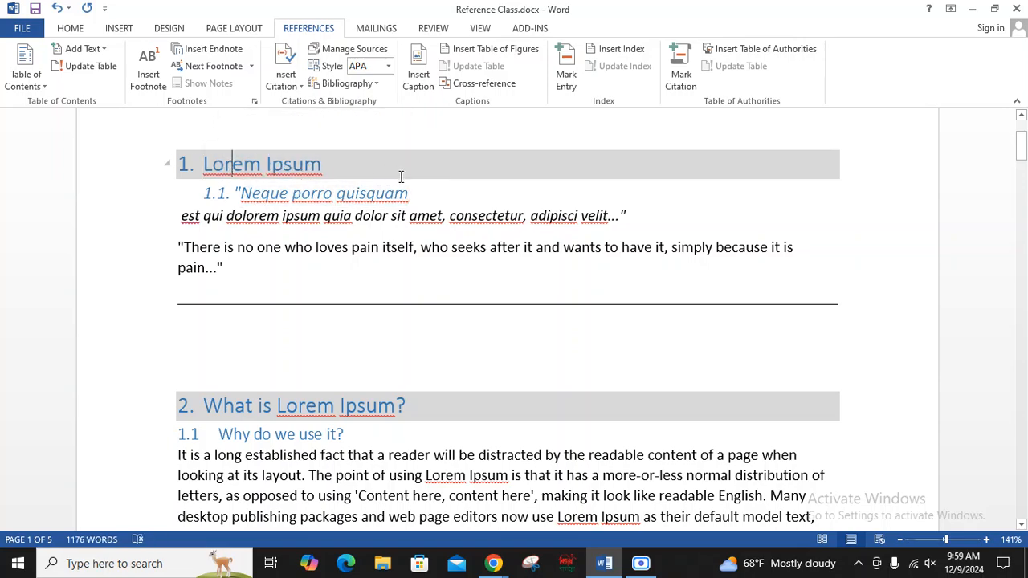
pyautogui.moveTo(414, 195); pyautogui.dragTo(220, 195)
pyautogui.scroll(-15, 273, 335)
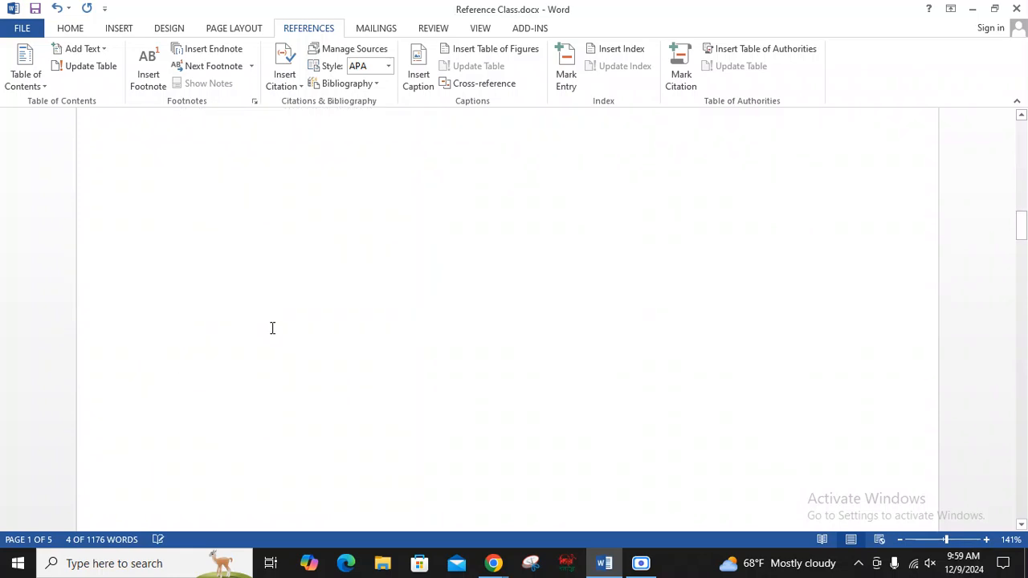
pyautogui.scroll(-4, 276, 332)
pyautogui.scroll(3, 447, 259)
pyautogui.moveTo(420, 259); pyautogui.dragTo(229, 258)
pyautogui.click(183, 303)
pyautogui.click(181, 259)
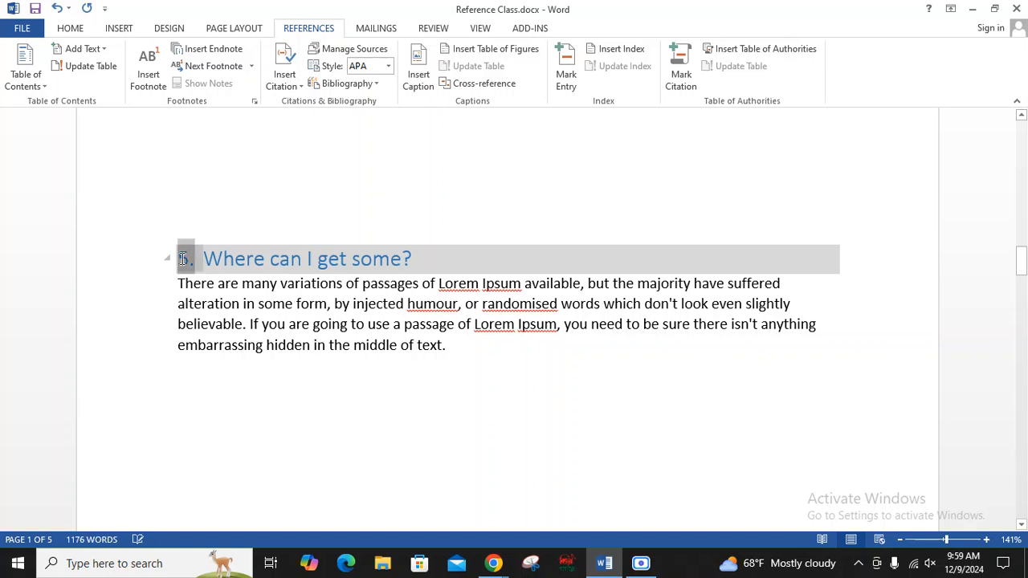
pyautogui.click(70, 29)
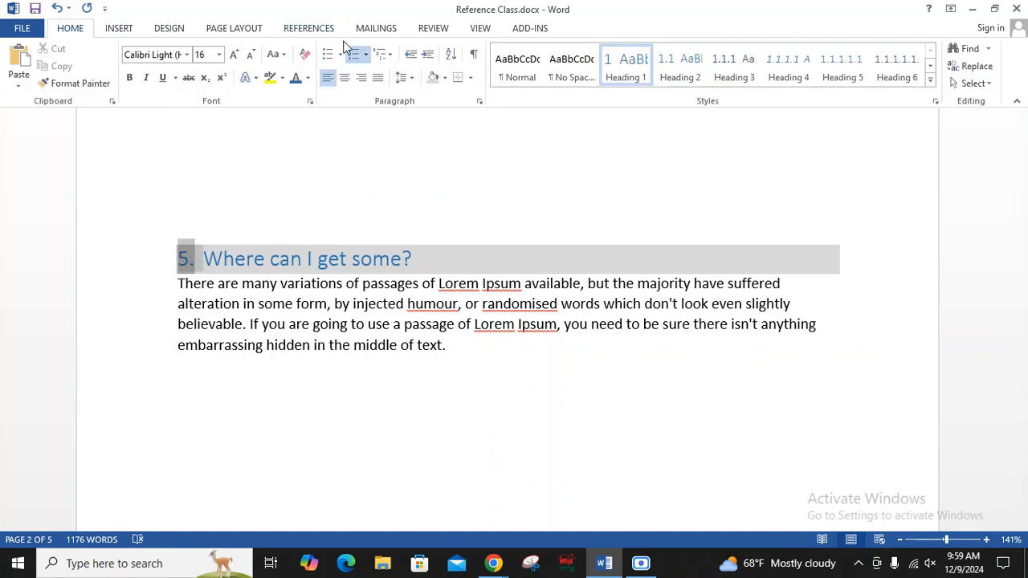
pyautogui.click(377, 302)
# - Duplicate the last lines of section 11 below its paragraph, and put "be welcomed and every pain avoided." on its own line
pyautogui.scroll(-10, 377, 298)
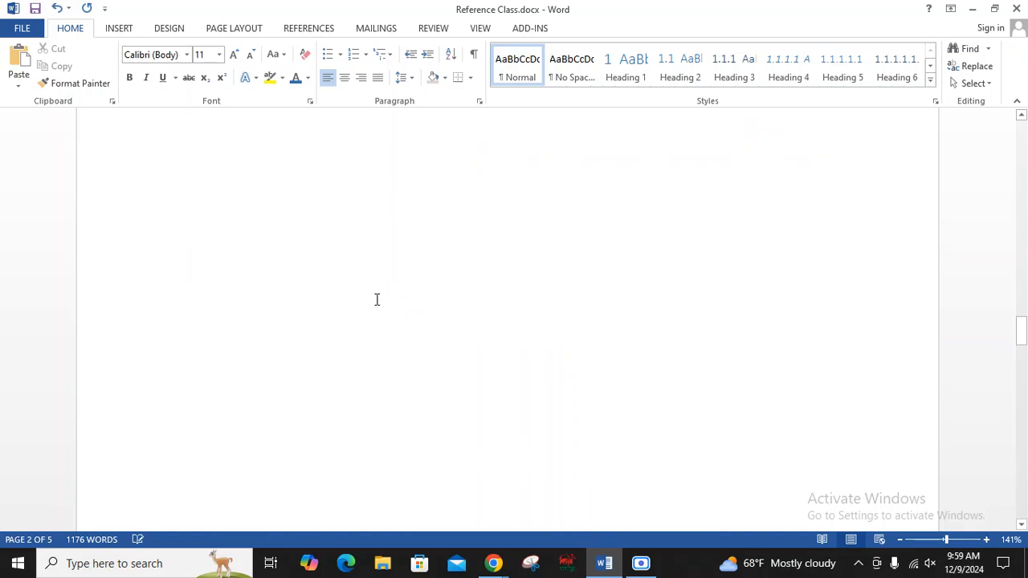
pyautogui.scroll(-15, 374, 296)
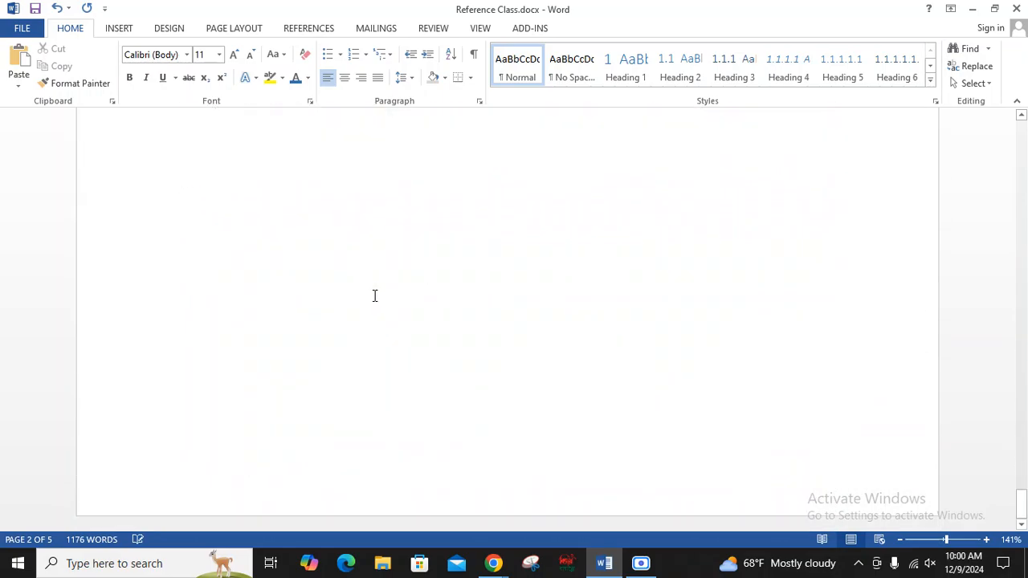
pyautogui.scroll(8, 374, 296)
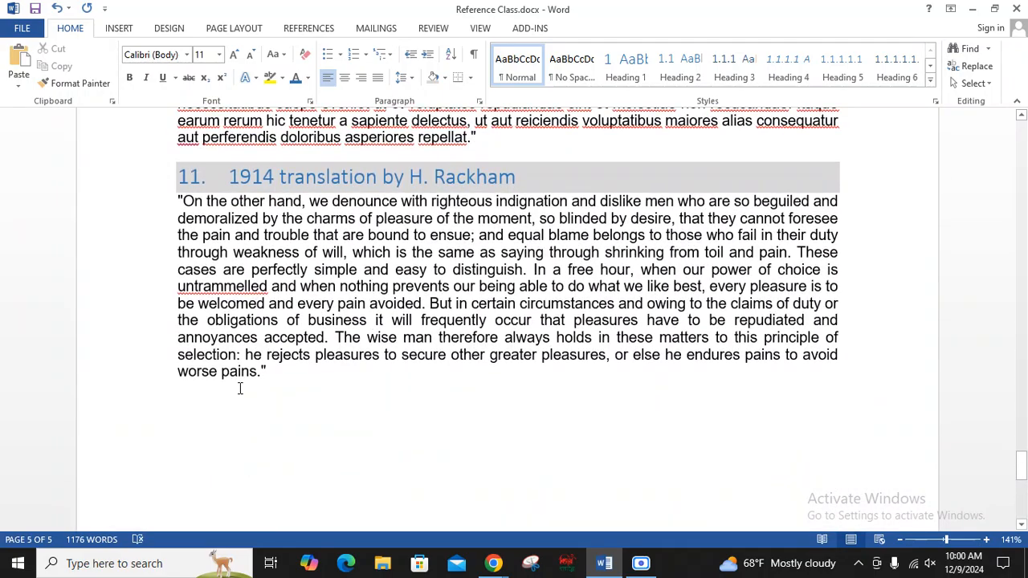
pyautogui.moveTo(265, 371); pyautogui.dragTo(177, 304)
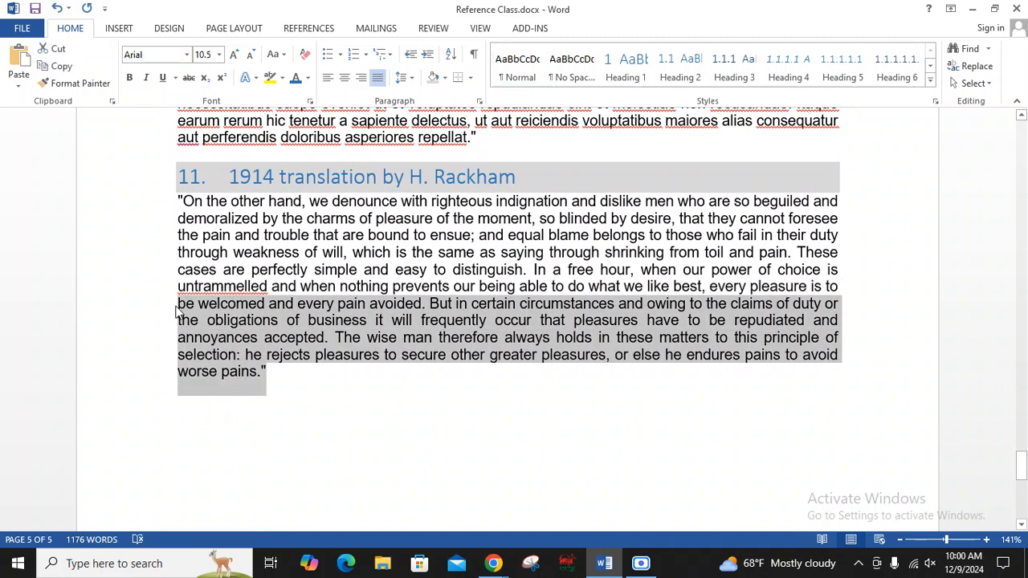
pyautogui.hotkey('ctrl', 'c')
pyautogui.click(212, 378)
pyautogui.press('Return')
pyautogui.hotkey('ctrl', 'v')
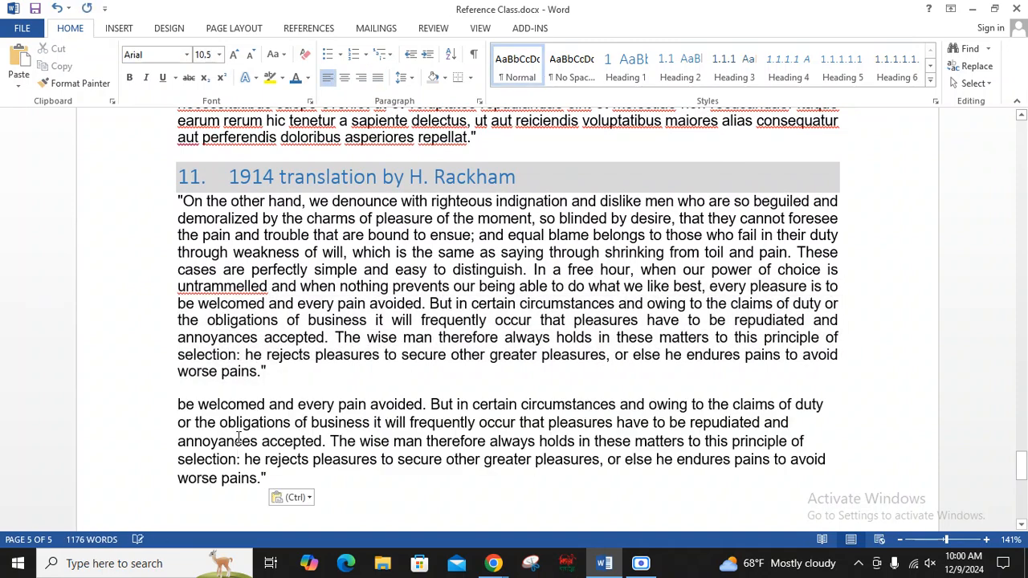
pyautogui.click(431, 405)
pyautogui.press('Return')
# - Mark the line "be welcomed and every pain avoided." as Level 1 text for the table of contents
pyautogui.moveTo(426, 405); pyautogui.dragTo(175, 408)
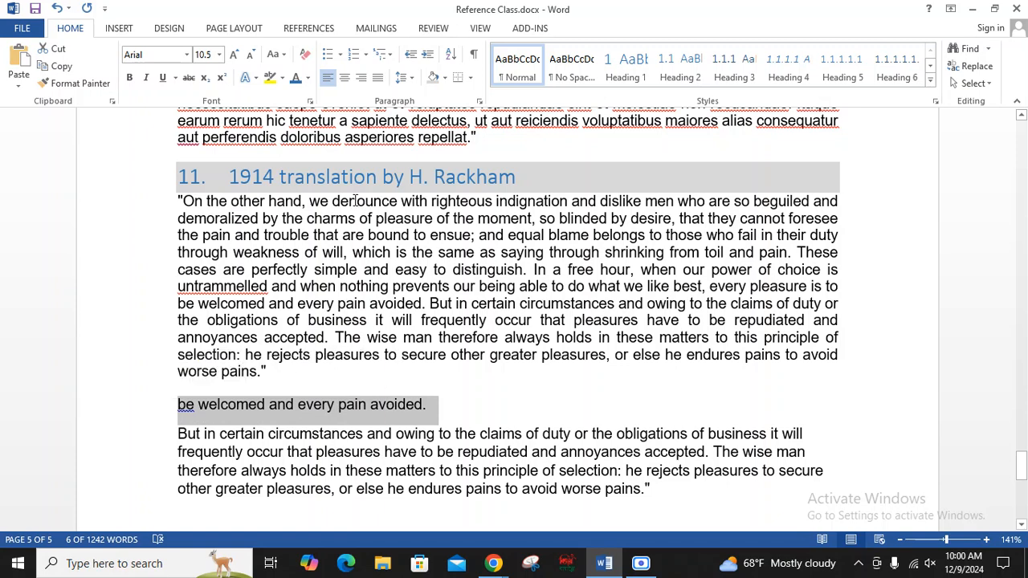
pyautogui.click(309, 28)
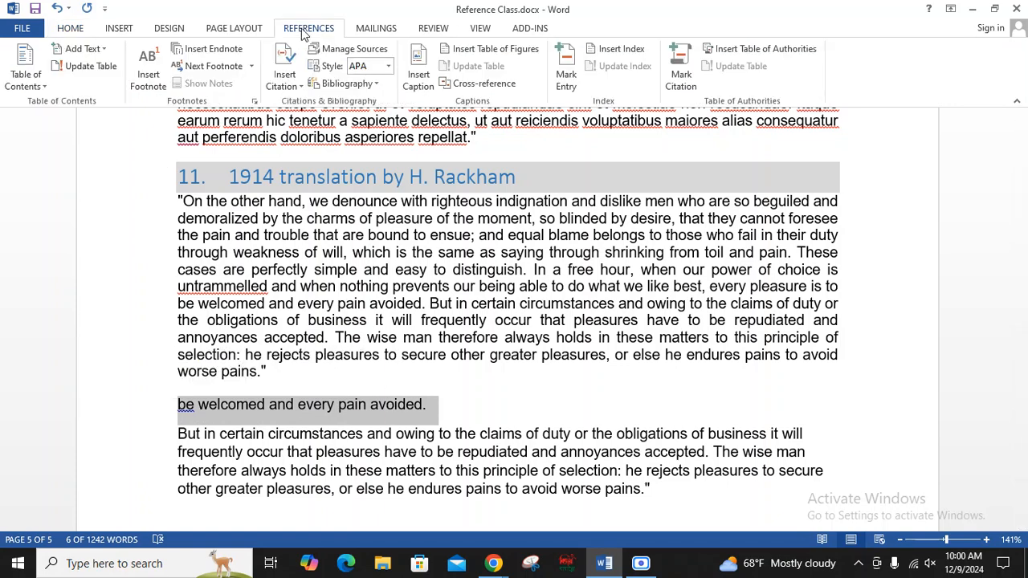
pyautogui.click(82, 49)
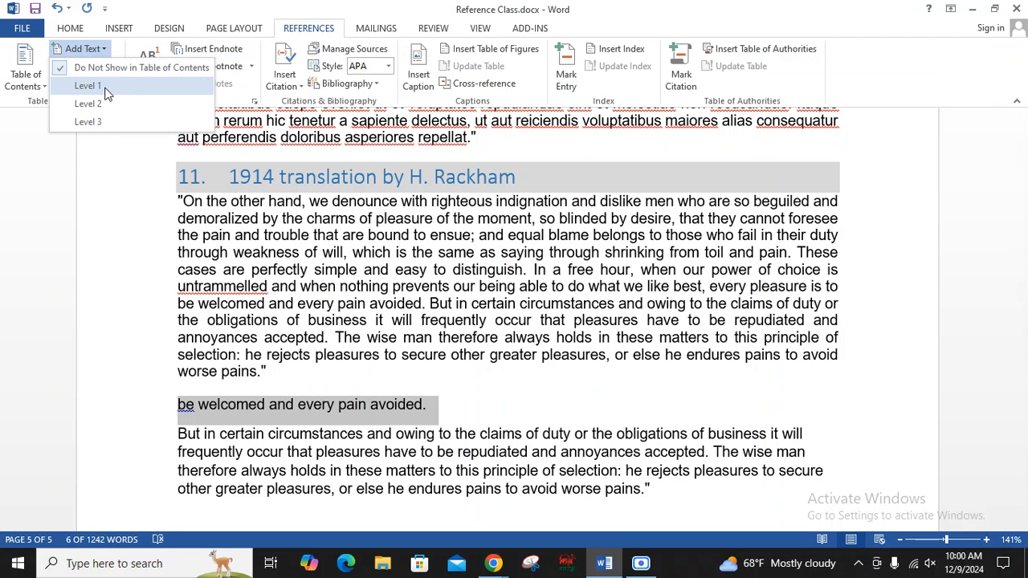
pyautogui.click(107, 86)
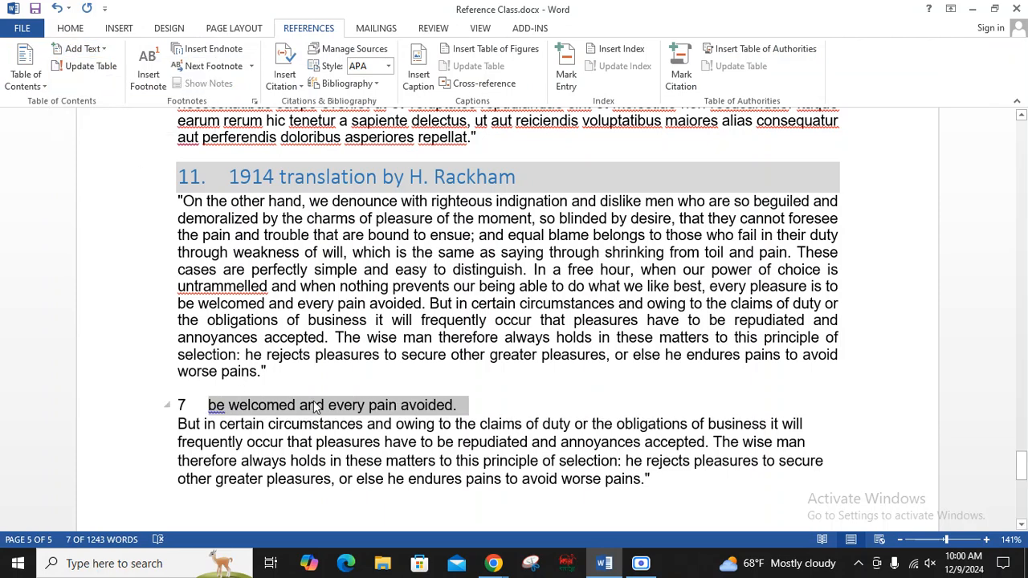
pyautogui.click(183, 406)
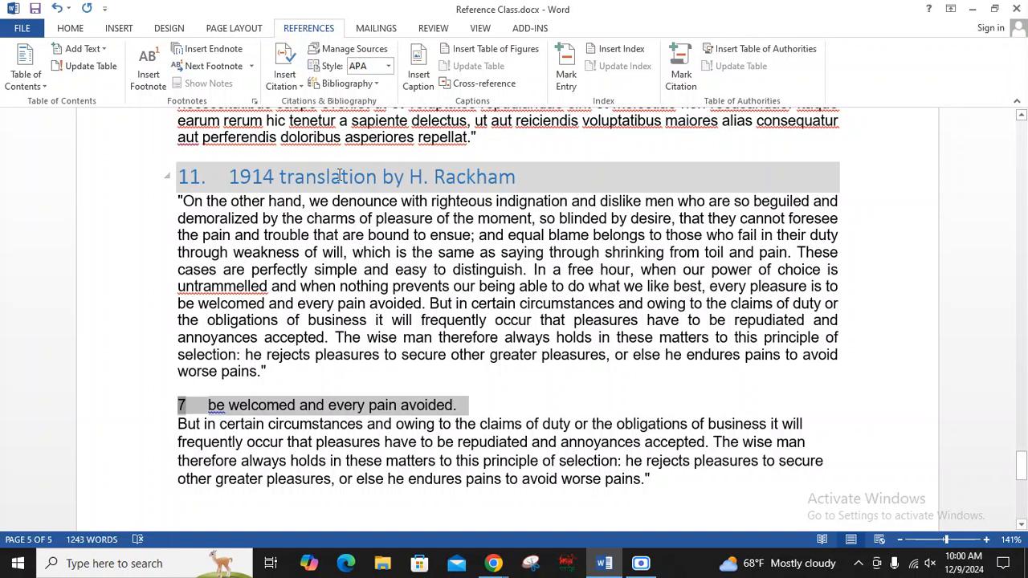
# - Copy the formatting of section 11's heading onto "be welcomed and every pain avoided." with Format Painter
pyautogui.moveTo(538, 178); pyautogui.dragTo(242, 177)
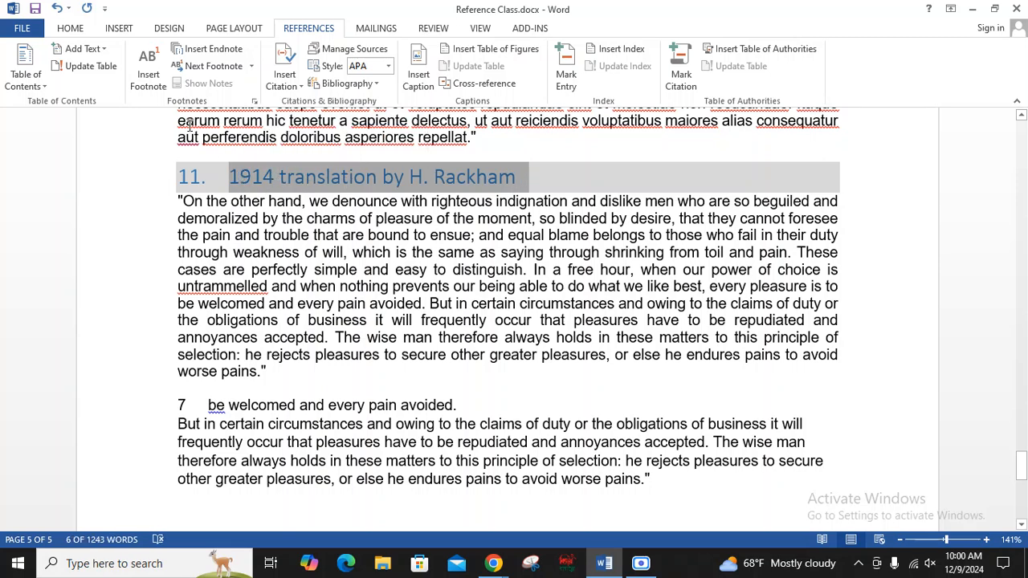
pyautogui.click(69, 29)
pyautogui.click(76, 83)
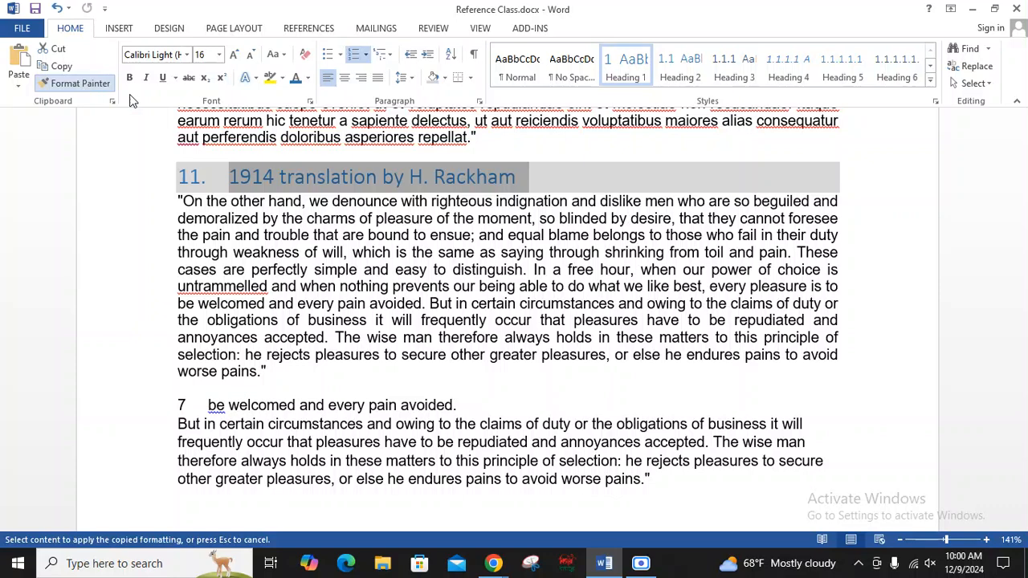
pyautogui.moveTo(467, 404); pyautogui.dragTo(179, 409)
pyautogui.click(240, 409)
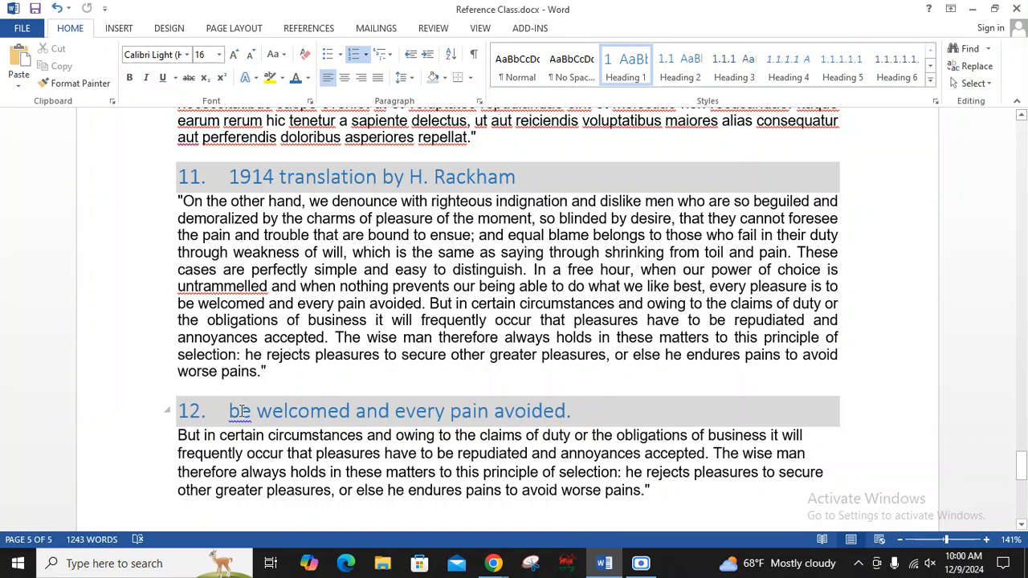
pyautogui.click(290, 410)
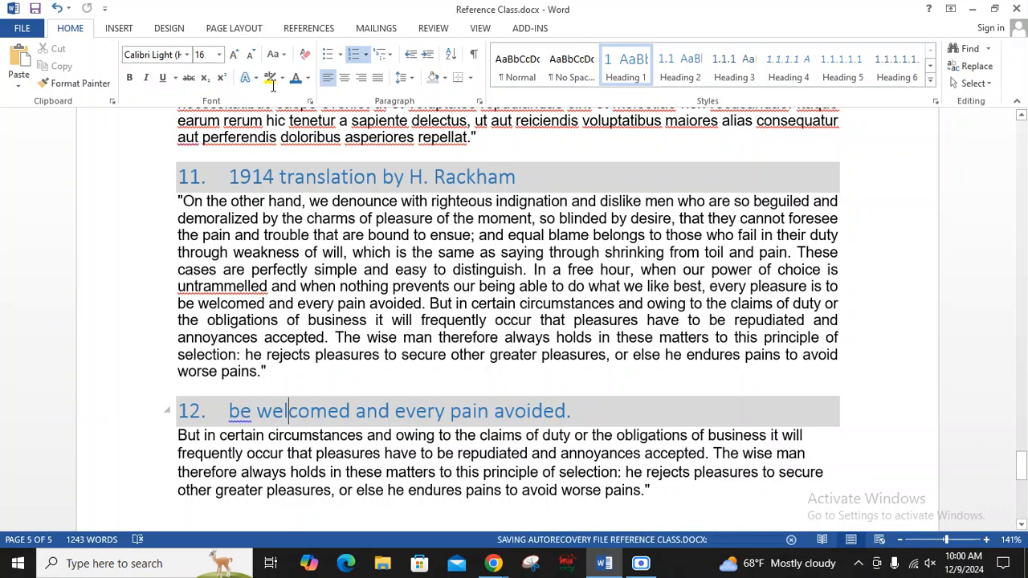
# - Check the table of contents level of the "be welcomed and every pain avoided." heading, and review the numbered headings of the last sections
pyautogui.click(308, 28)
pyautogui.click(98, 50)
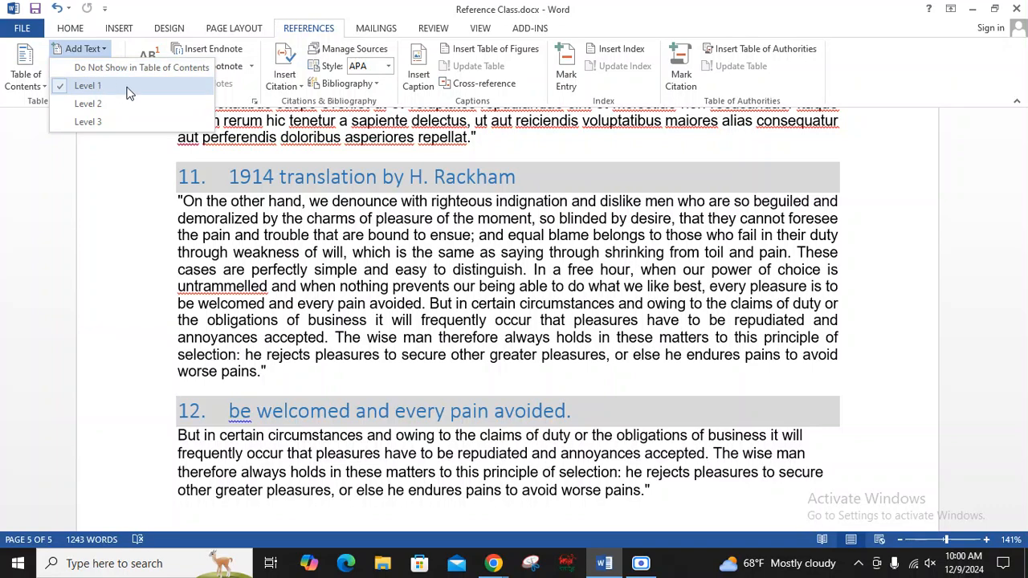
pyautogui.click(197, 415)
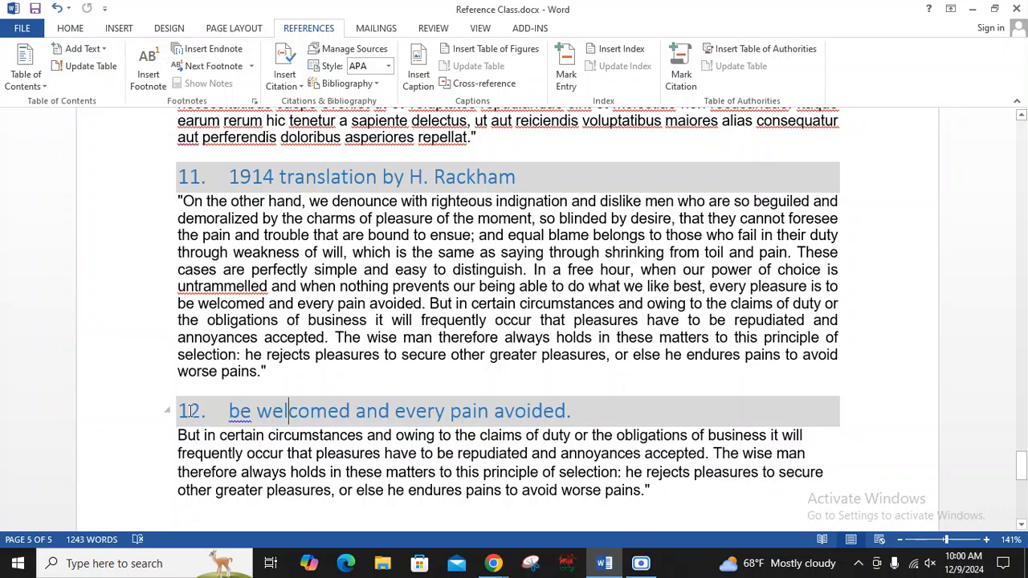
pyautogui.click(193, 411)
pyautogui.scroll(1, 227, 294)
pyautogui.scroll(15, 228, 293)
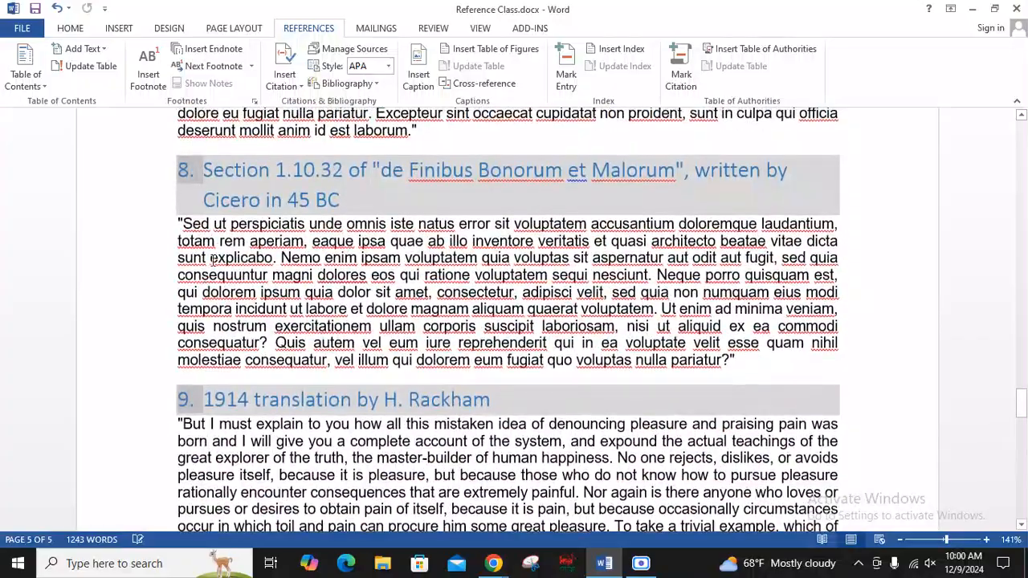
pyautogui.scroll(-8, 310, 365)
pyautogui.scroll(-4, 315, 366)
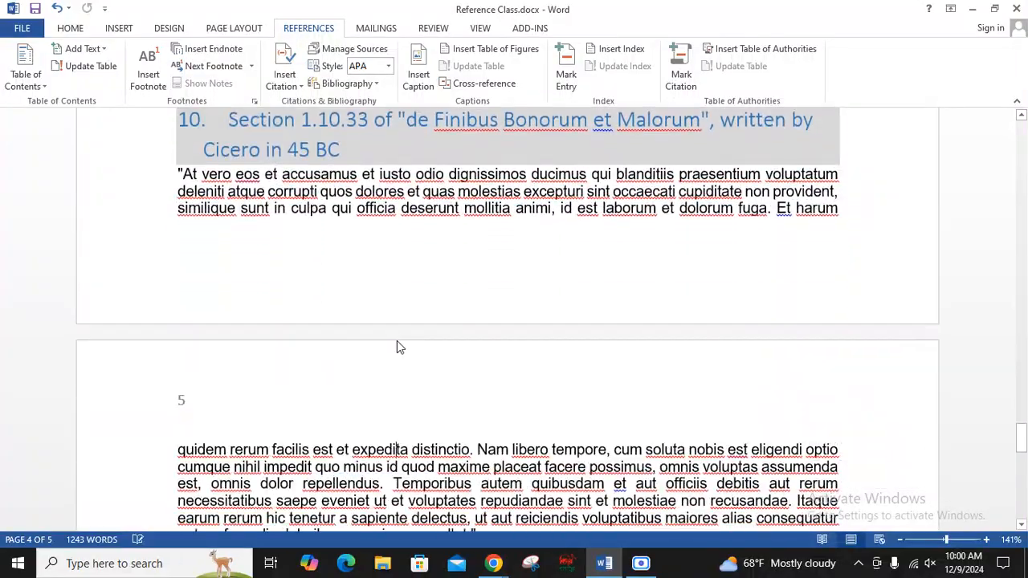
pyautogui.scroll(-11, 396, 340)
pyautogui.scroll(-3, 458, 362)
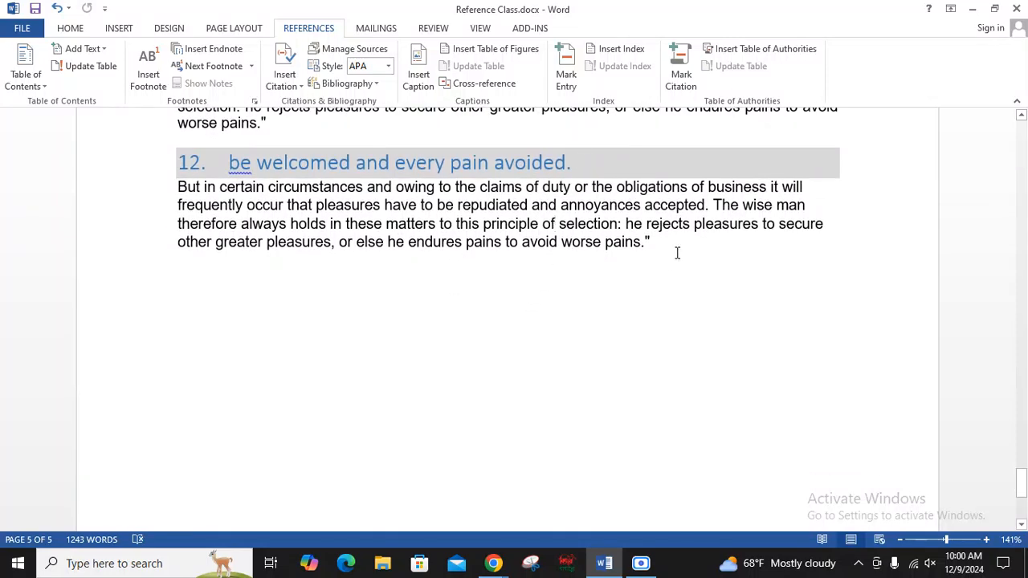
pyautogui.moveTo(650, 242); pyautogui.dragTo(407, 242)
# - Place the cursor on the blank line above the "Lorem Ipsum" heading on page 1
pyautogui.middleClick(661, 359)
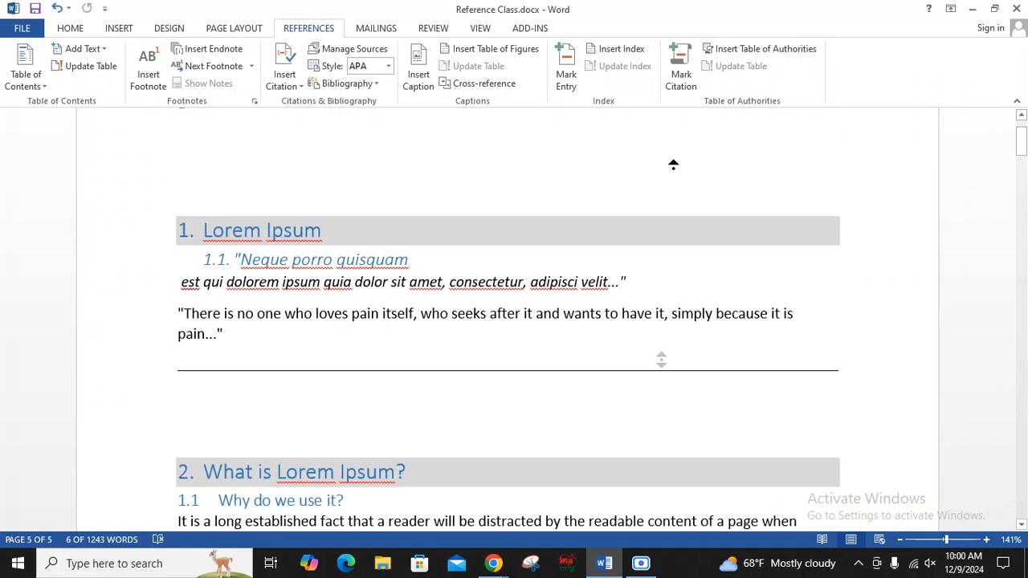
pyautogui.click(672, 170)
pyautogui.click(182, 246)
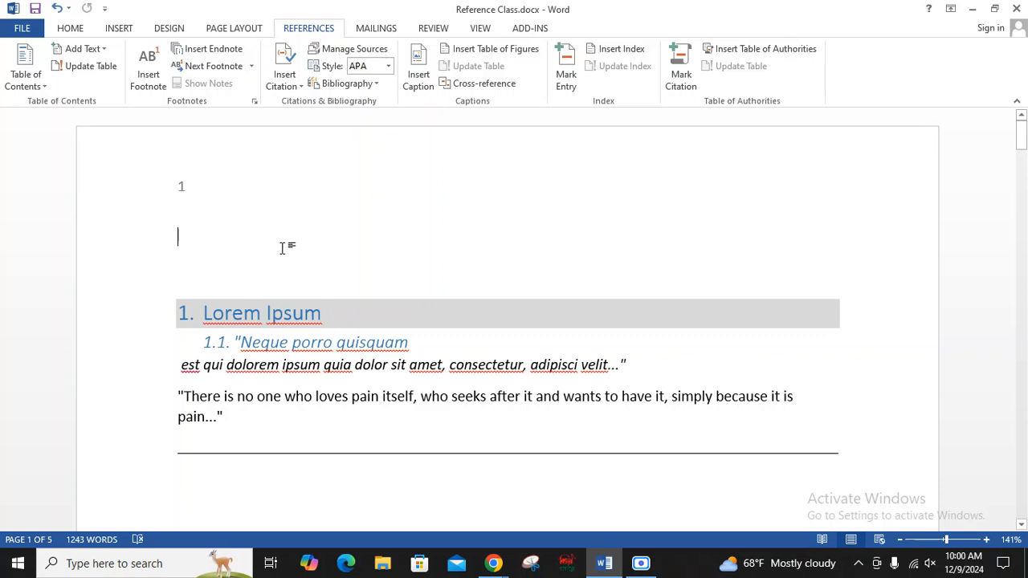
# - Insert the built-in Automatic Table 1 table of contents above the "Lorem Ipsum" heading and review its entries
pyautogui.click(41, 86)
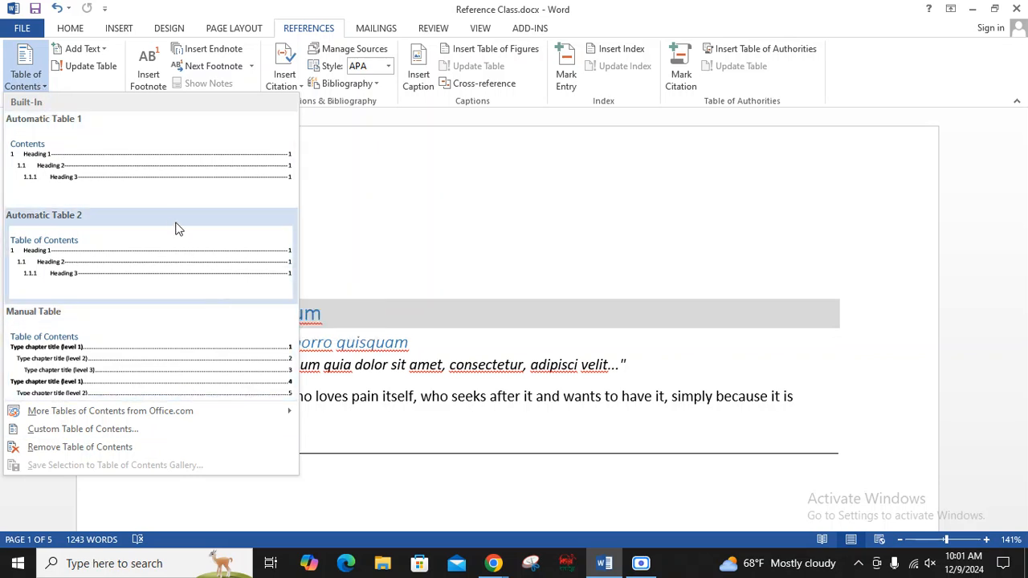
pyautogui.click(152, 177)
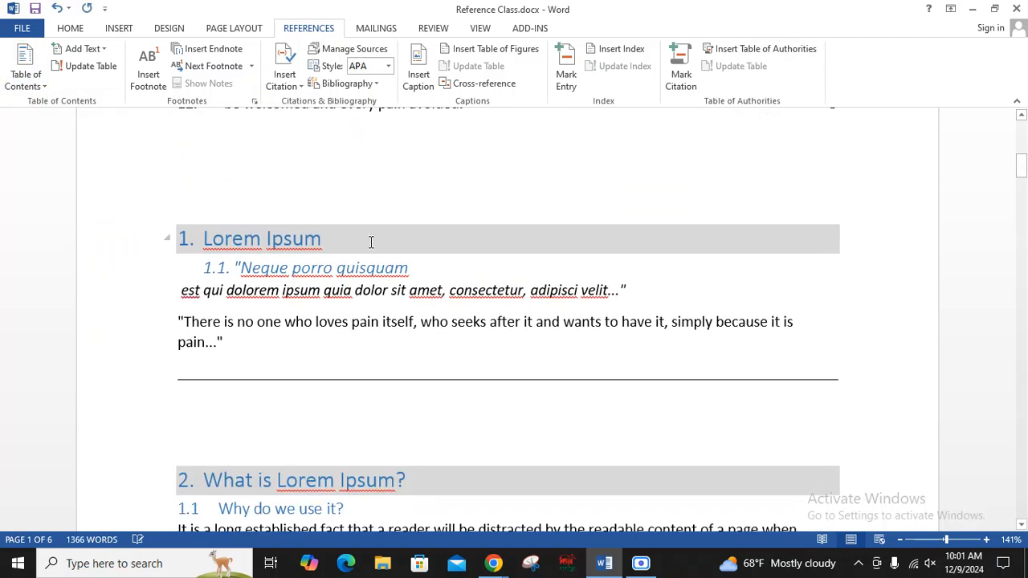
pyautogui.scroll(3, 370, 241)
pyautogui.scroll(5, 266, 364)
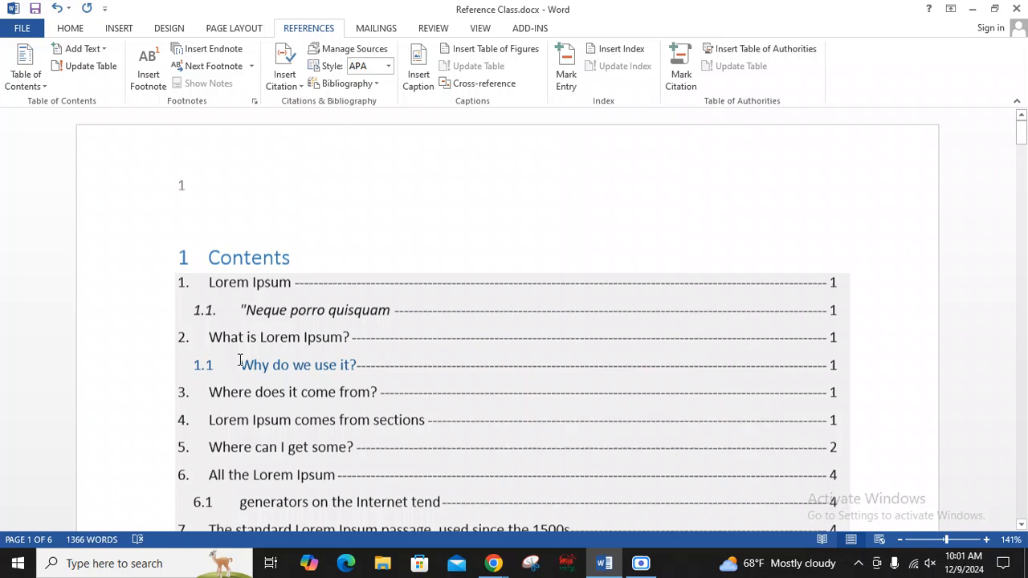
pyautogui.click(215, 282)
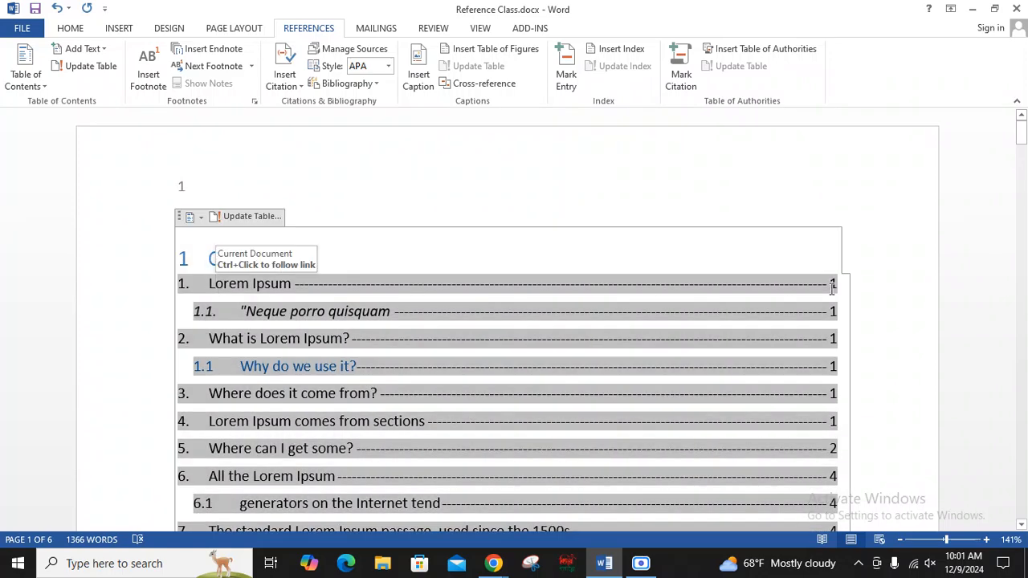
pyautogui.scroll(-2, 830, 289)
pyautogui.scroll(-4, 825, 315)
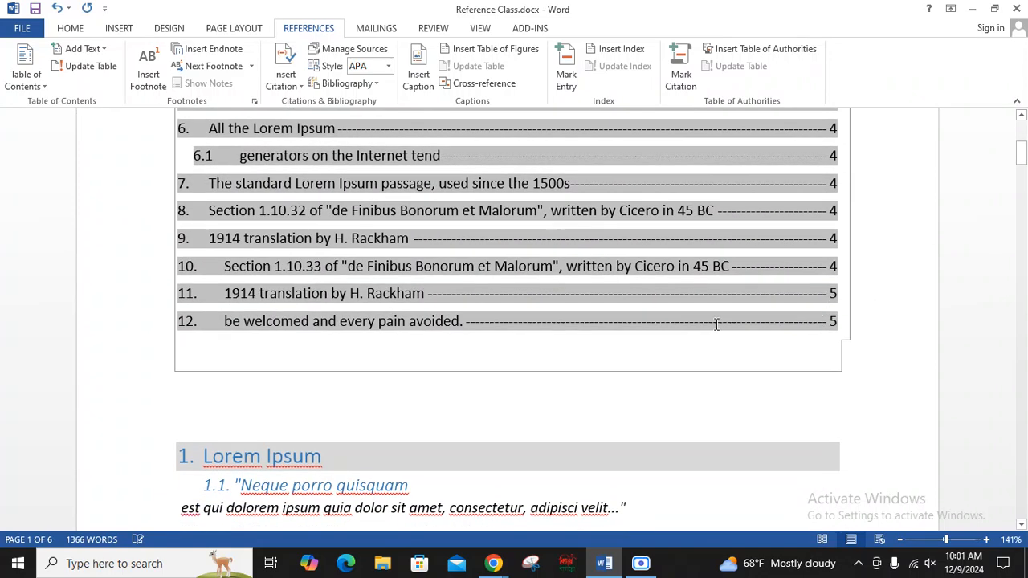
# - Add line breaks before the closing quotation mark at the end of section 11 to shift the section 12 heading down page 6
pyautogui.click(274, 322)
pyautogui.moveTo(1020, 156); pyautogui.dragTo(1020, 502)
pyautogui.scroll(5, 584, 337)
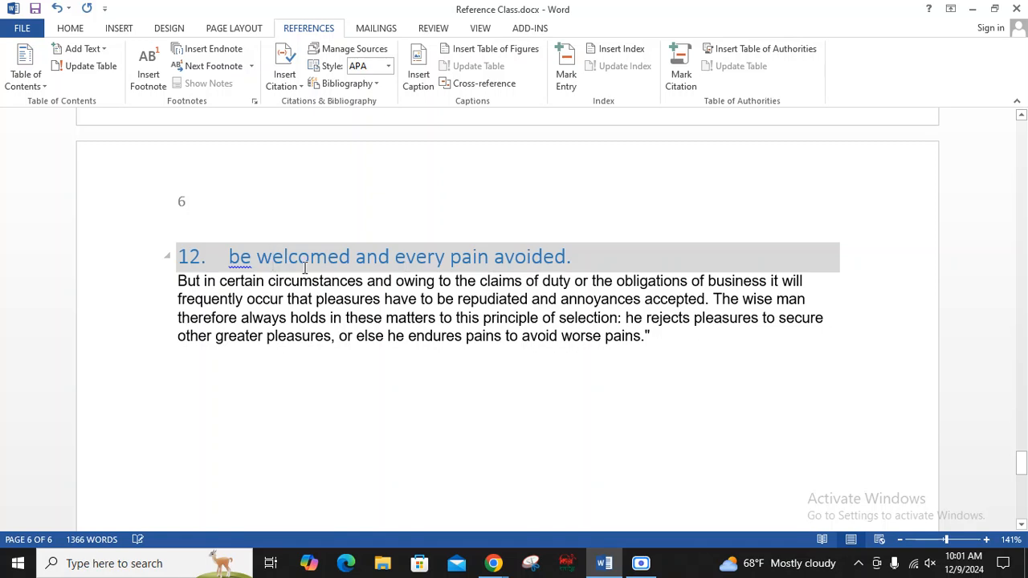
pyautogui.scroll(2, 241, 281)
pyautogui.press('Home')
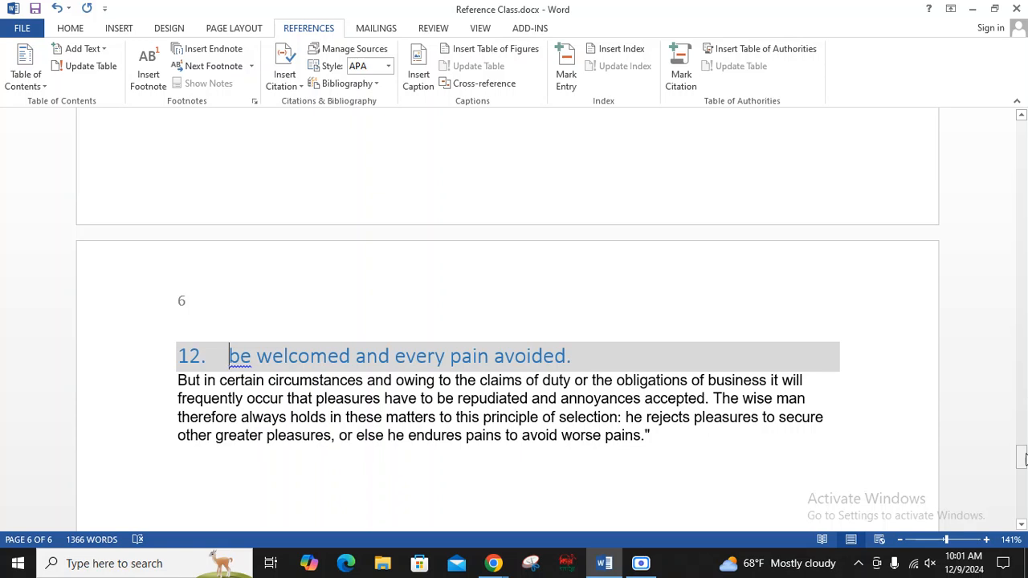
pyautogui.click(190, 347)
pyautogui.click(211, 327)
pyautogui.click(260, 172)
pyautogui.press('Return')
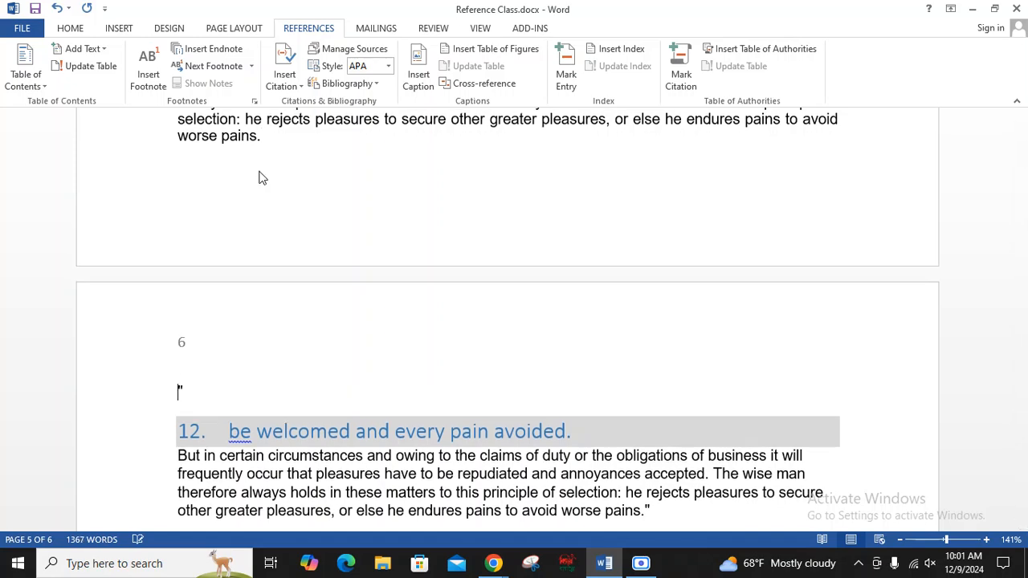
pyautogui.press('Return')
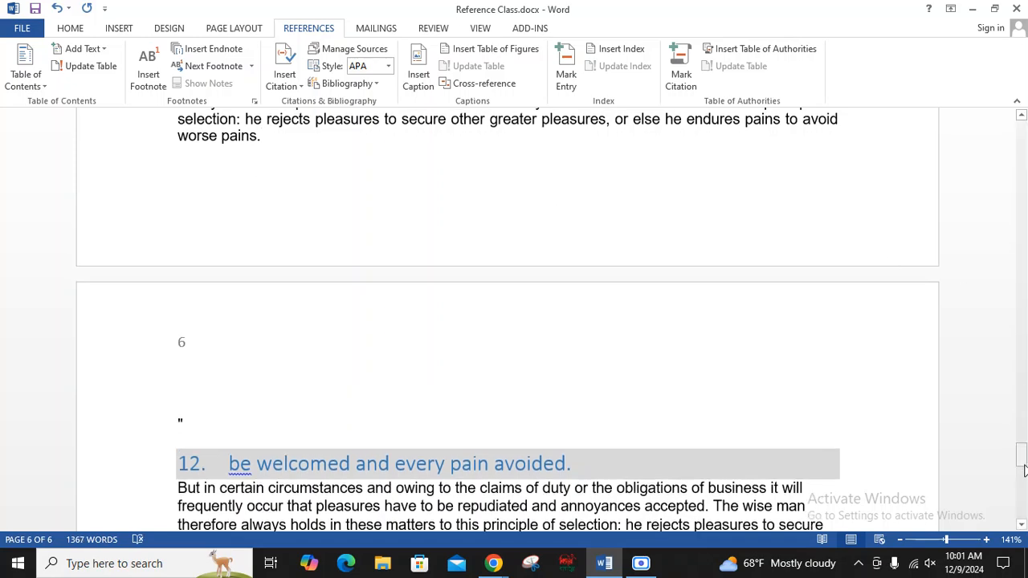
# - Update the entire table of contents, including its headings and page numbers
pyautogui.moveTo(1023, 462); pyautogui.dragTo(1017, 72)
pyautogui.scroll(-1, 506, 266)
pyautogui.scroll(-3, 506, 266)
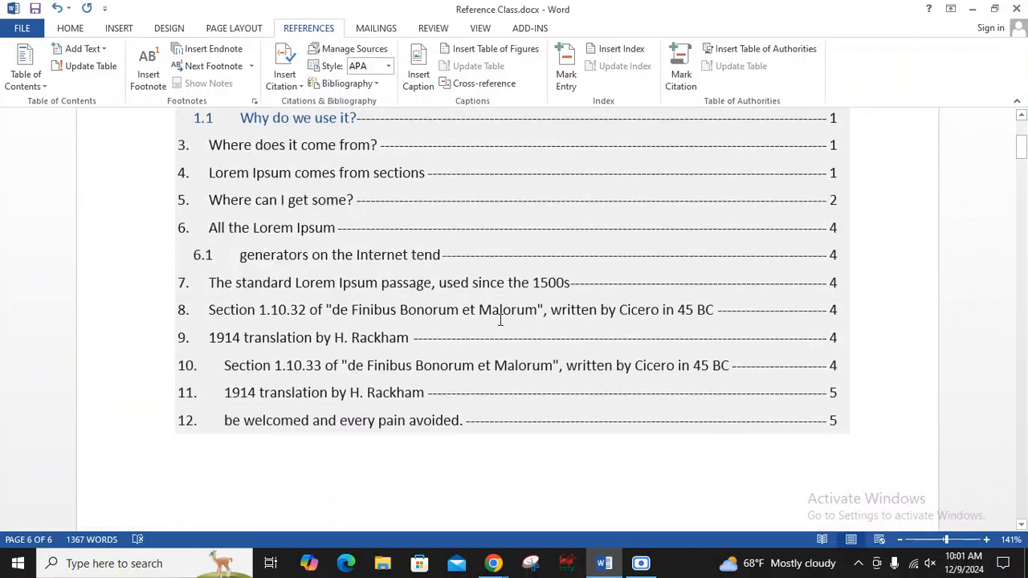
pyautogui.click(425, 429)
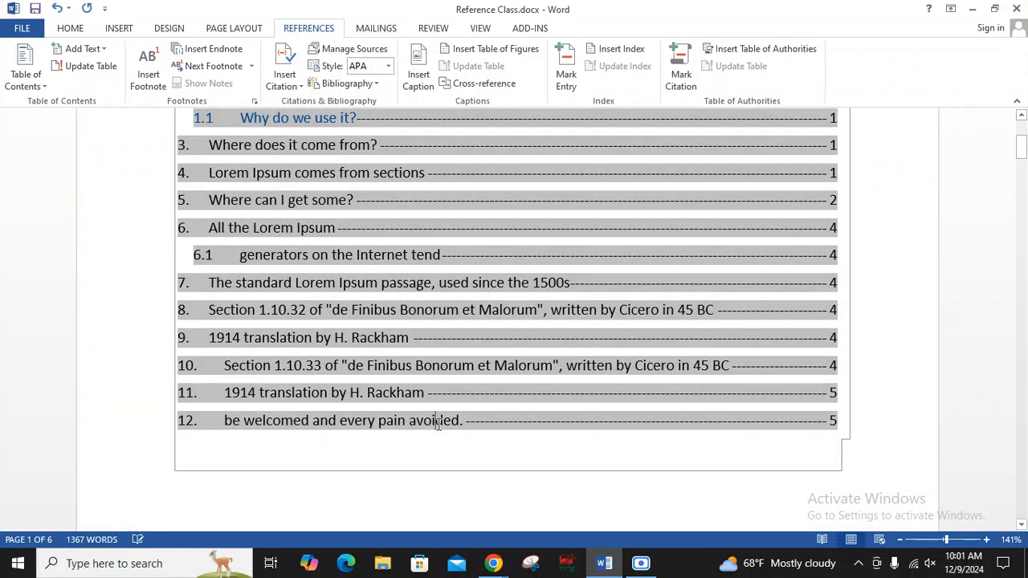
pyautogui.click(32, 80)
pyautogui.click(33, 80)
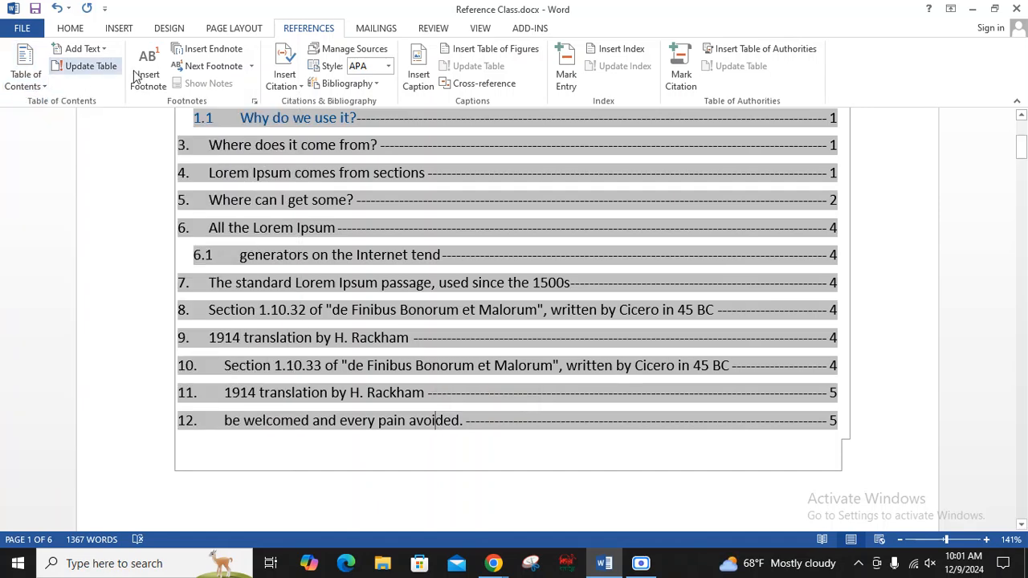
pyautogui.click(105, 67)
pyautogui.click(433, 280)
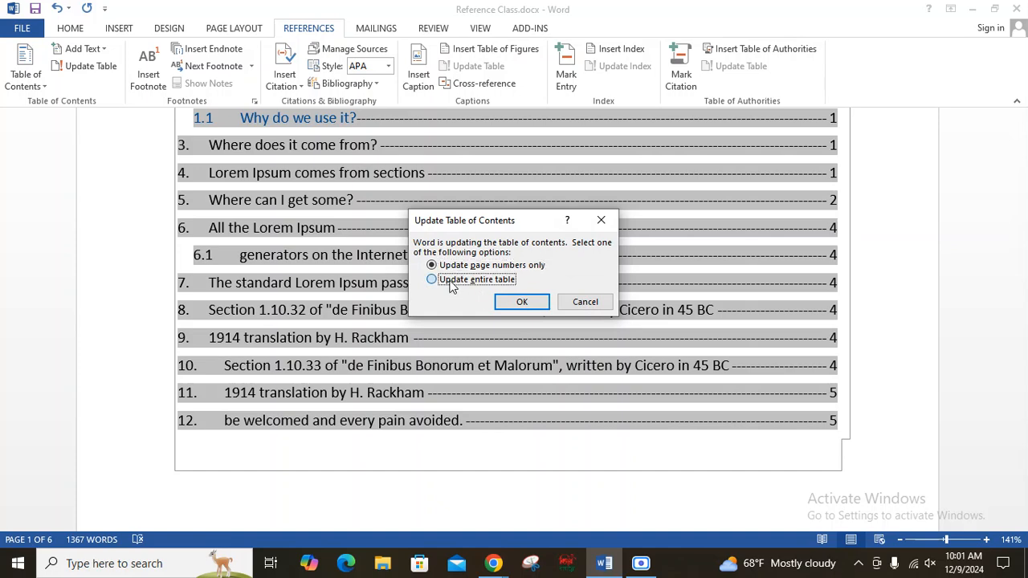
pyautogui.click(521, 302)
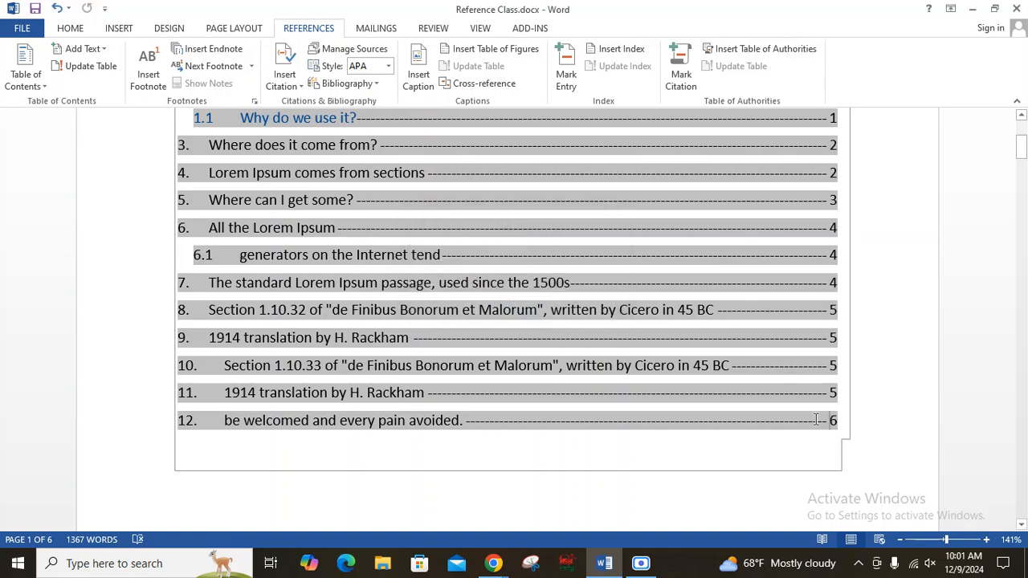
# - Check the updated contents entries, follow the link to "Where can I get some?", and return to the table of contents
pyautogui.click(841, 406)
pyautogui.scroll(3, 525, 327)
pyautogui.click(399, 251)
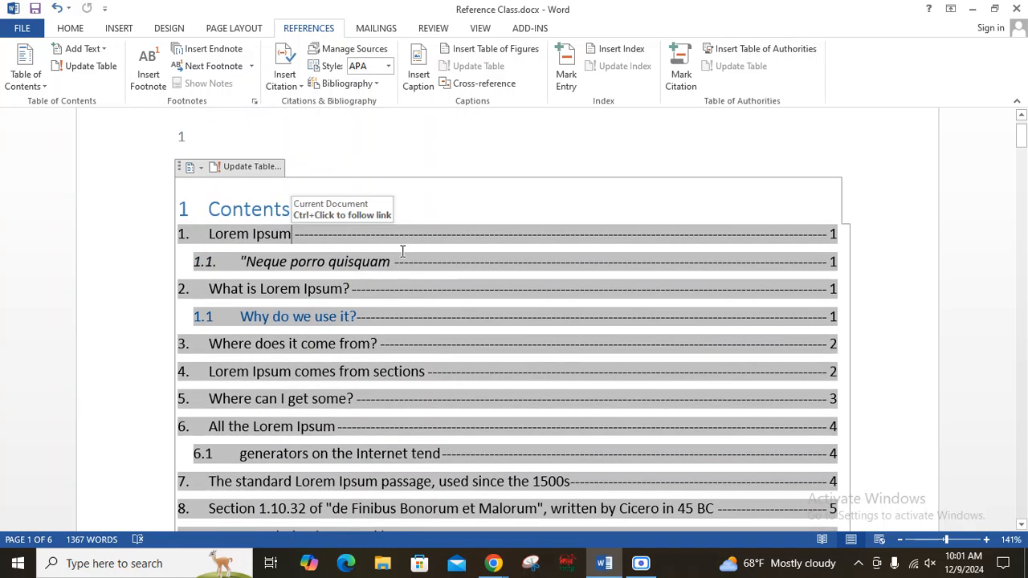
pyautogui.click(588, 163)
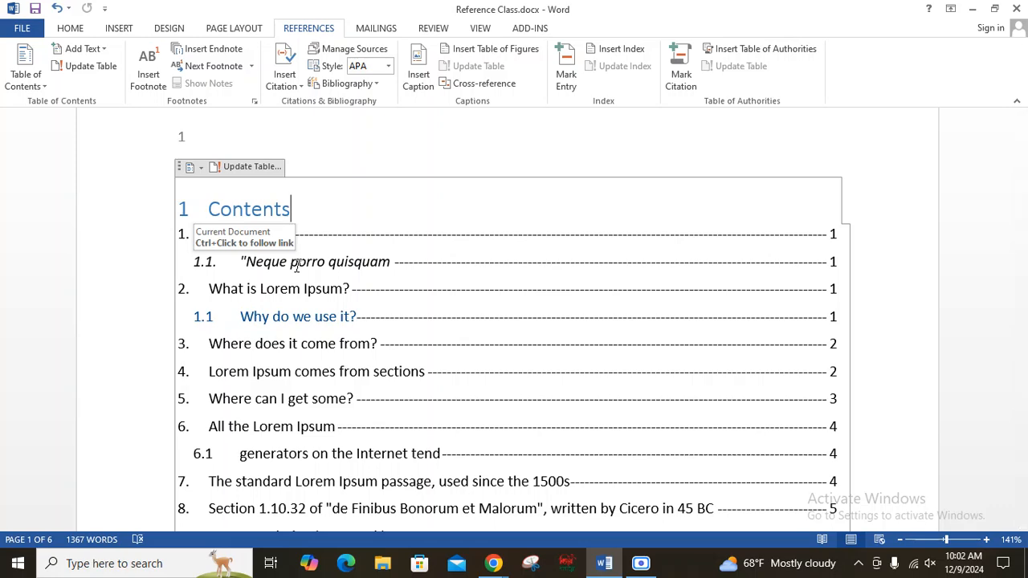
pyautogui.scroll(-2, 328, 289)
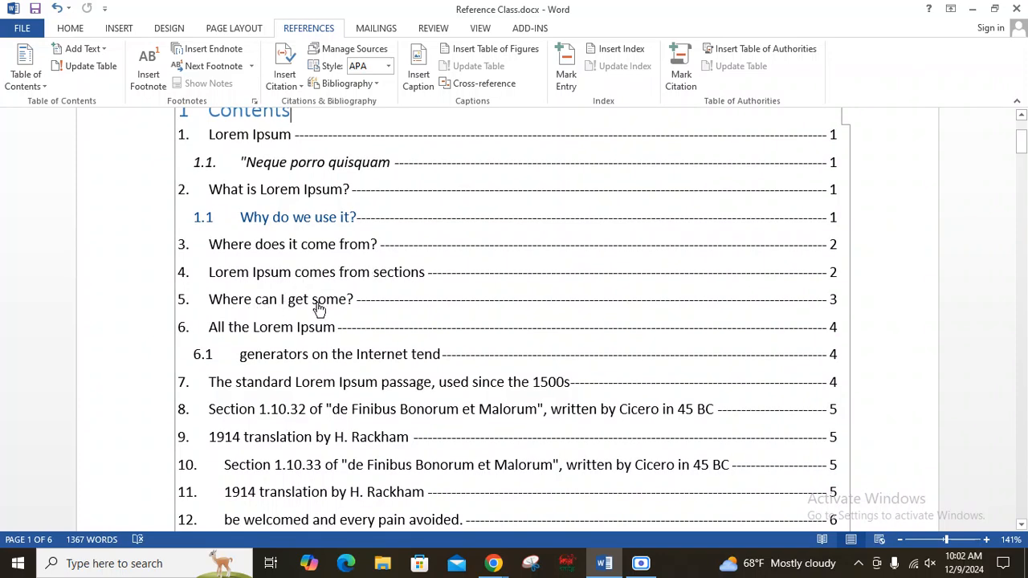
pyautogui.keyDown('ctrl'); pyautogui.click(318, 307); pyautogui.keyUp('ctrl')
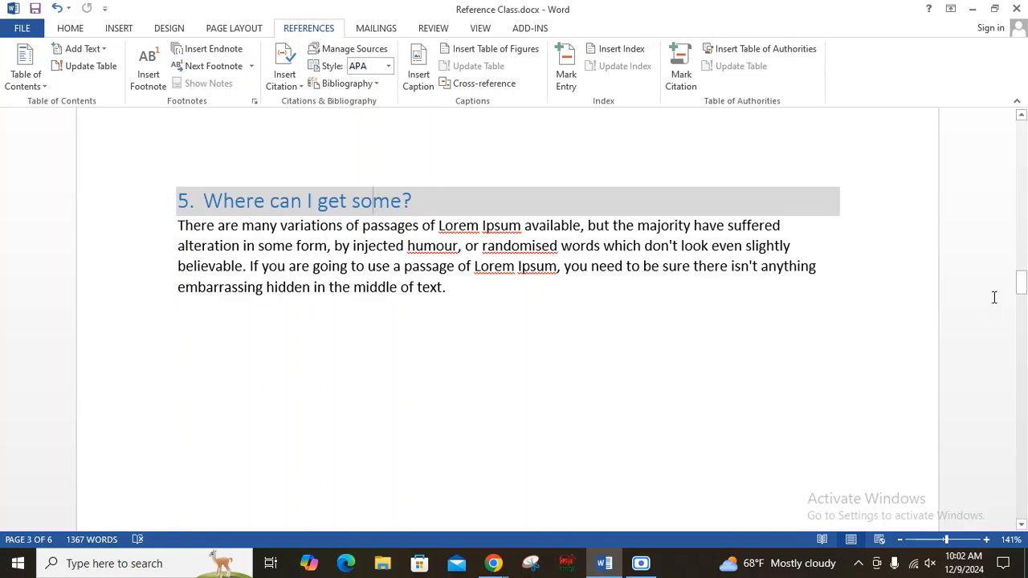
pyautogui.moveTo(1018, 282); pyautogui.dragTo(1017, 108)
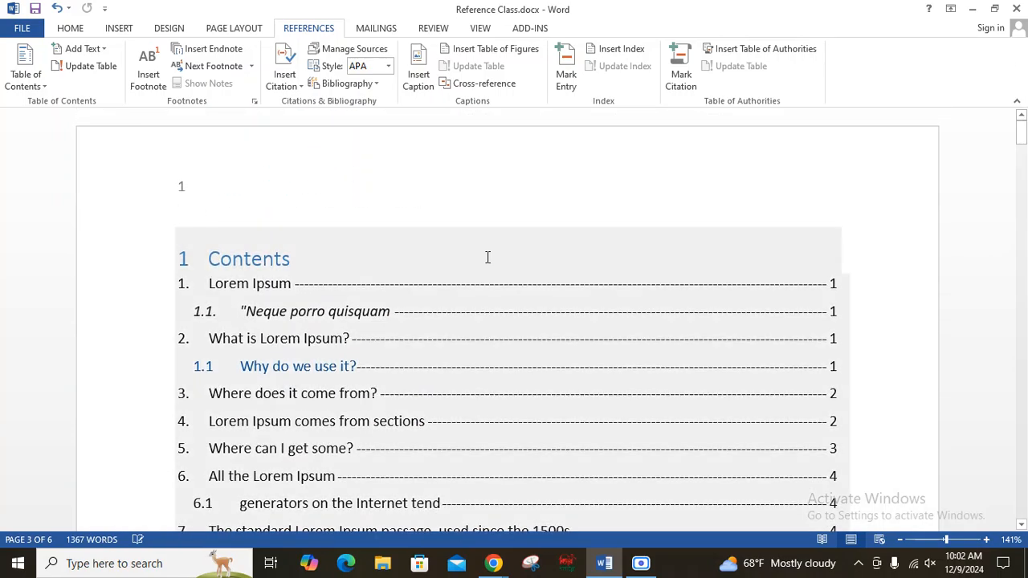
# - Follow the contents link to the section 11 heading and return to the table of contents
pyautogui.scroll(-4, 487, 257)
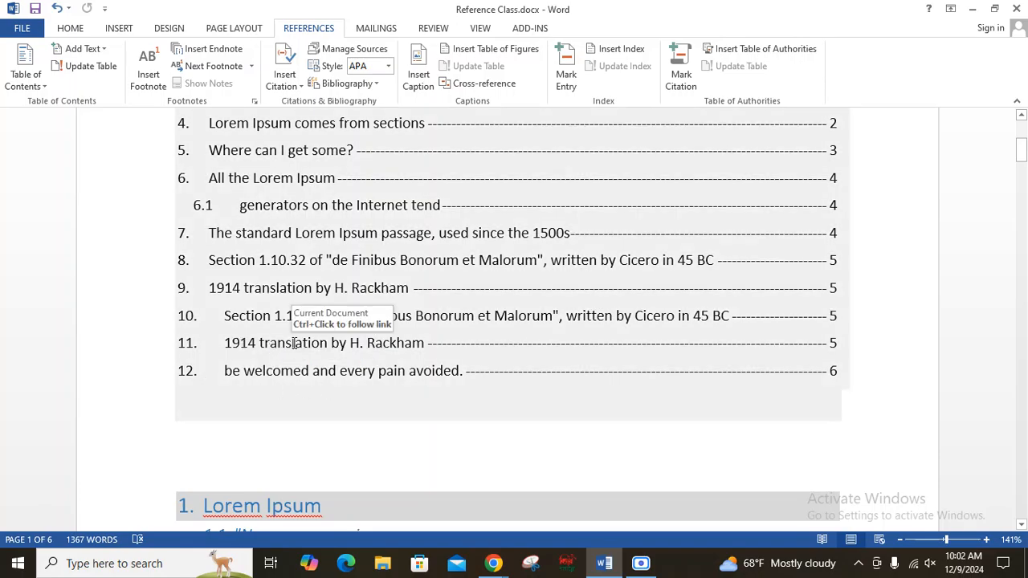
pyautogui.keyDown('ctrl'); pyautogui.click(264, 347); pyautogui.keyUp('ctrl')
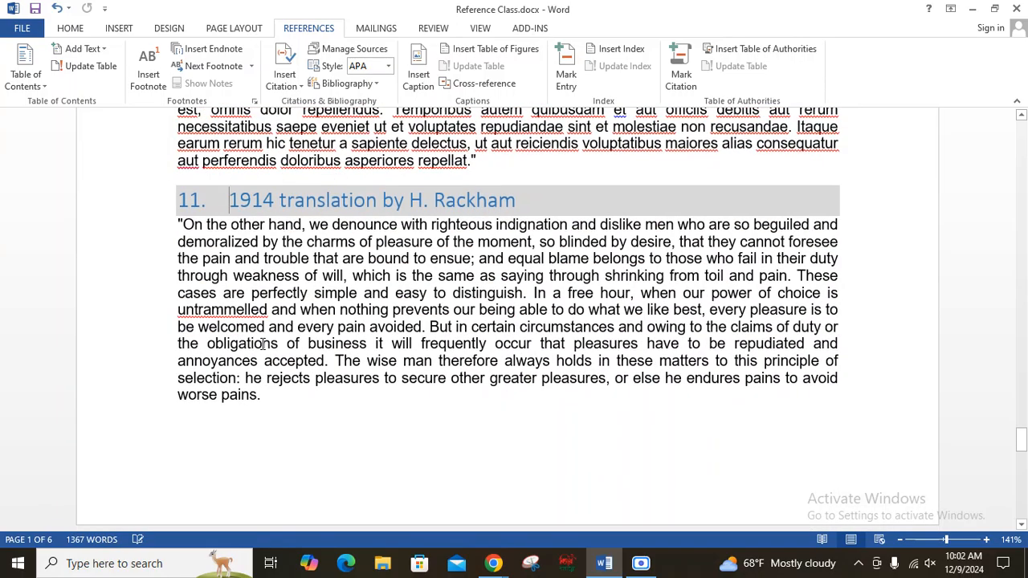
pyautogui.moveTo(1023, 435); pyautogui.dragTo(1021, 128)
pyautogui.click(241, 284)
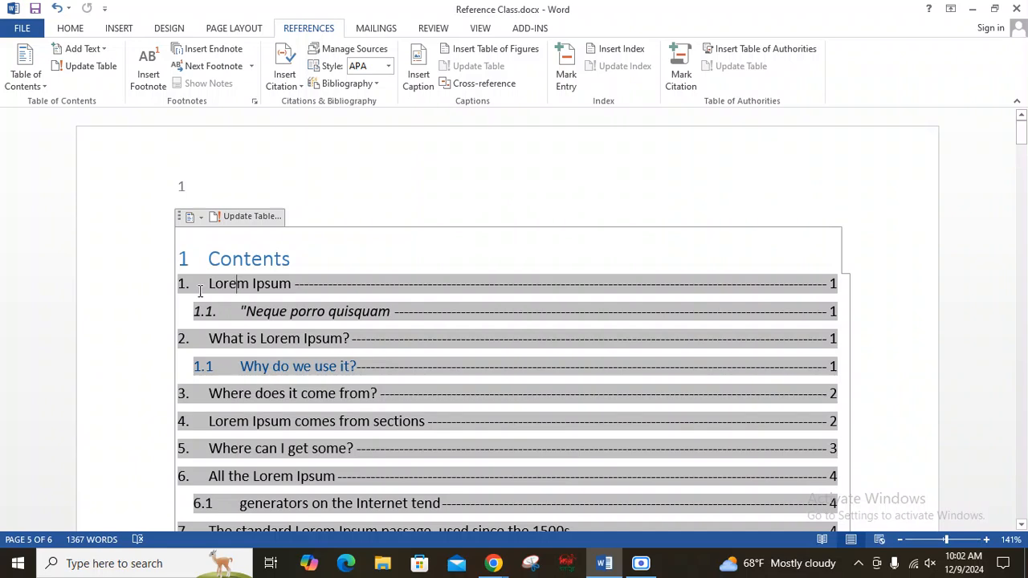
# - Test the contents link to the 1.1 subheading "Neque porro quisquam", returning to the table and following it again
pyautogui.keyDown('ctrl'); pyautogui.click(303, 313); pyautogui.keyUp('ctrl')
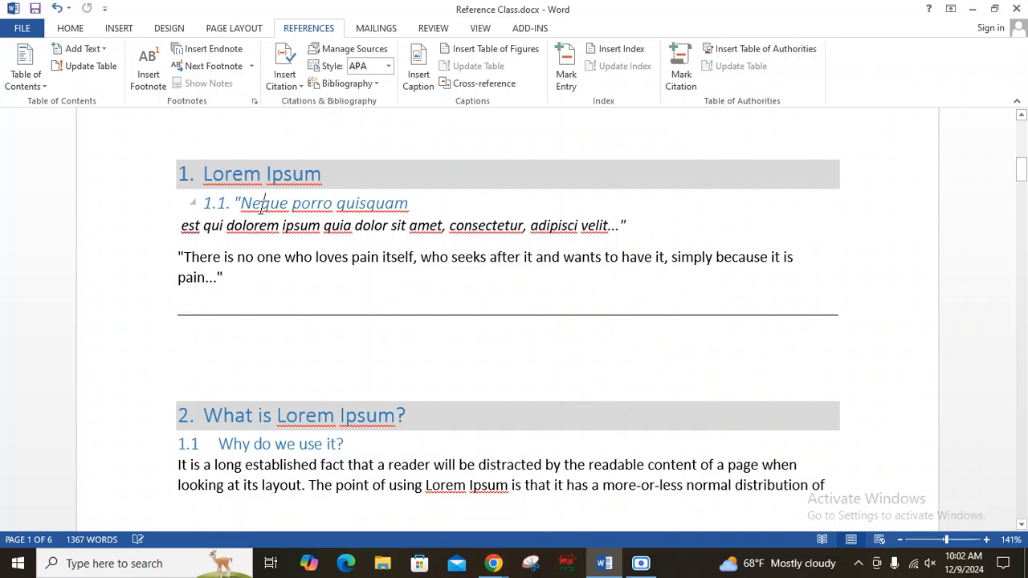
pyautogui.scroll(10, 477, 312)
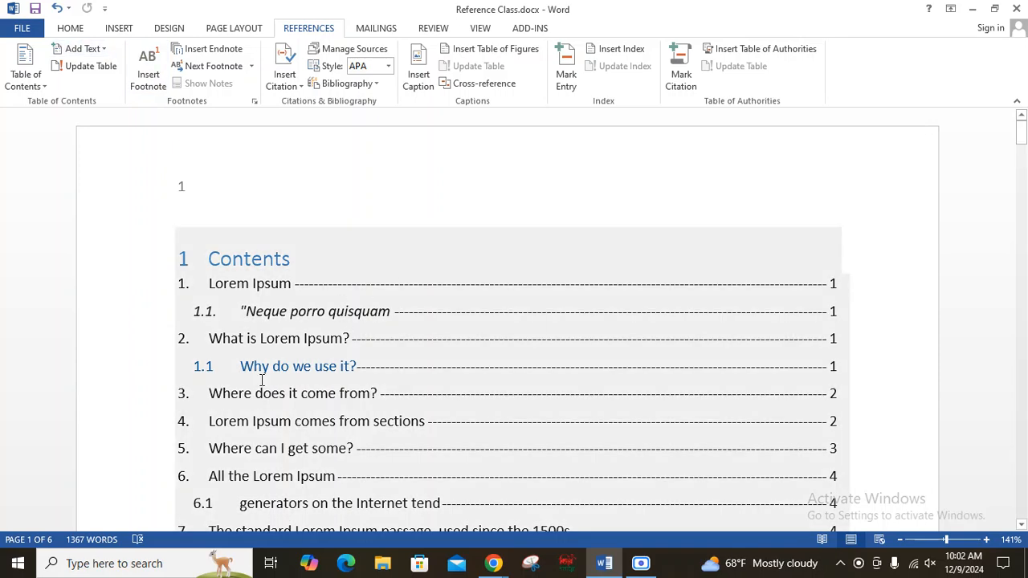
pyautogui.keyDown('ctrl'); pyautogui.click(269, 313); pyautogui.keyUp('ctrl')
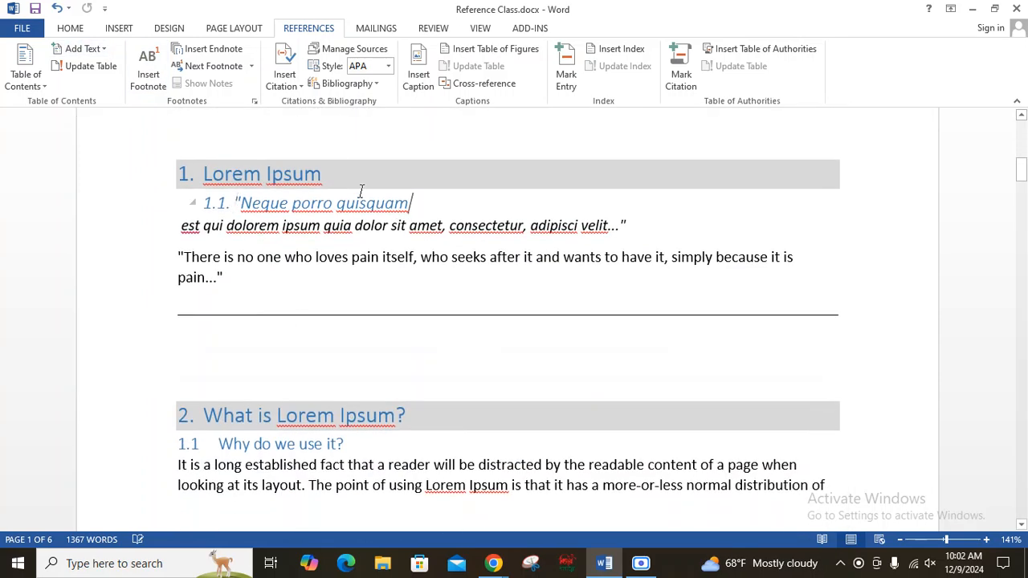
# - Try to reapply Level 2 to the "Neque porro quisquam" subheading, and undo the change
pyautogui.moveTo(410, 204); pyautogui.dragTo(241, 204)
pyautogui.click(103, 49)
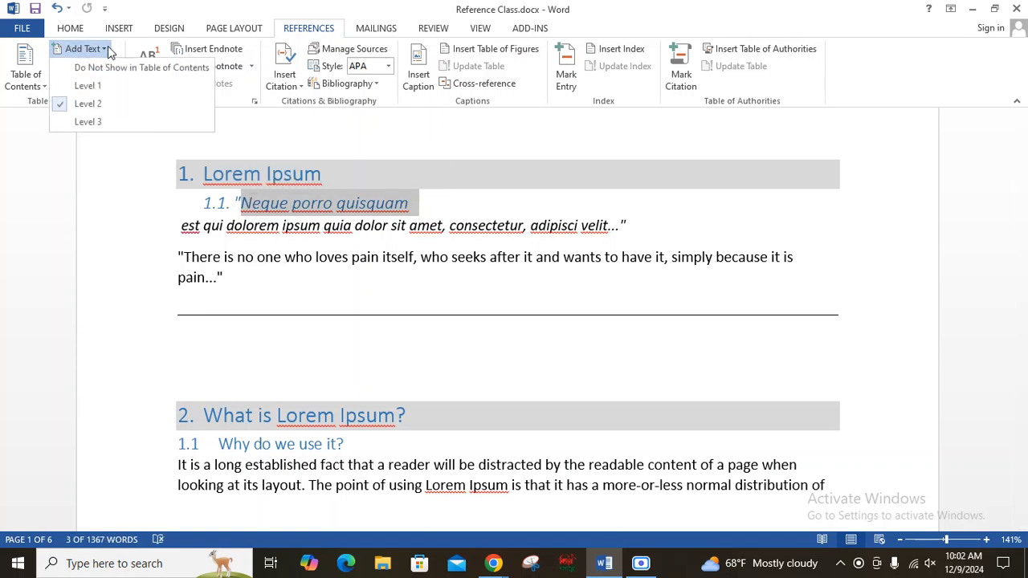
pyautogui.click(100, 106)
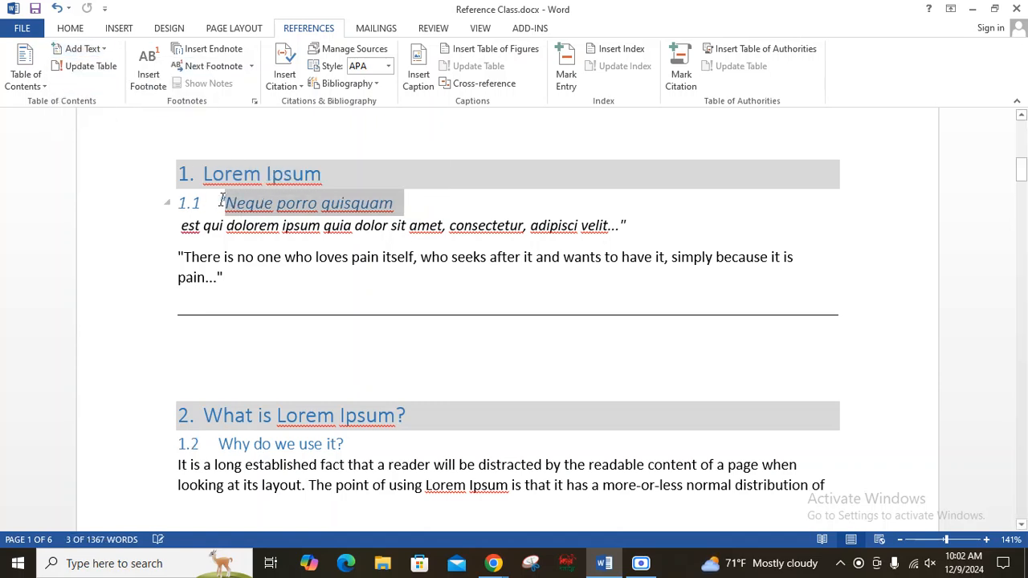
pyautogui.hotkey('ctrl', 'z')
# - Check the table of contents levels assigned to the "Neque porro quisquam" subheading and the "Lorem Ipsum" heading
pyautogui.click(288, 205)
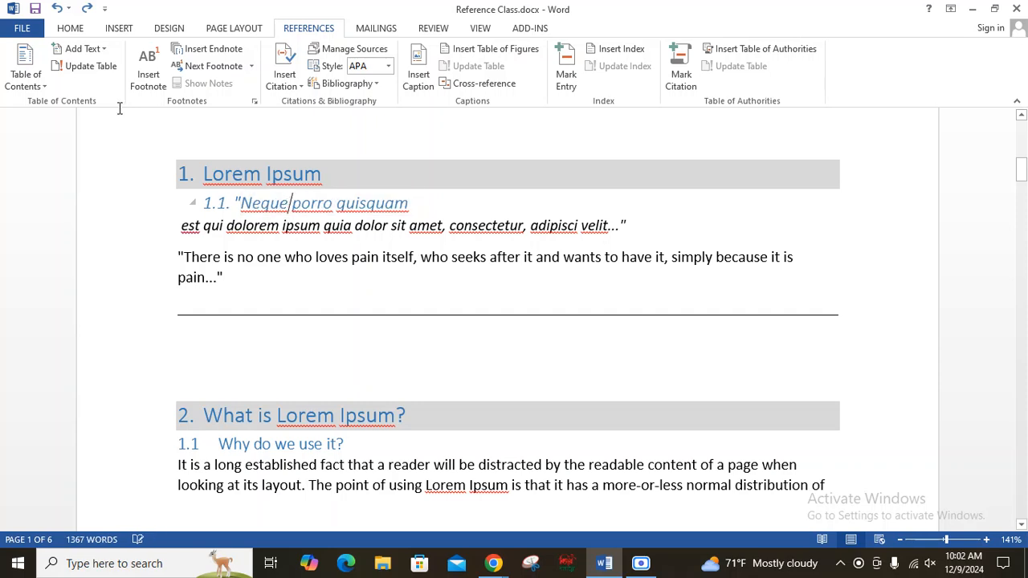
pyautogui.click(87, 49)
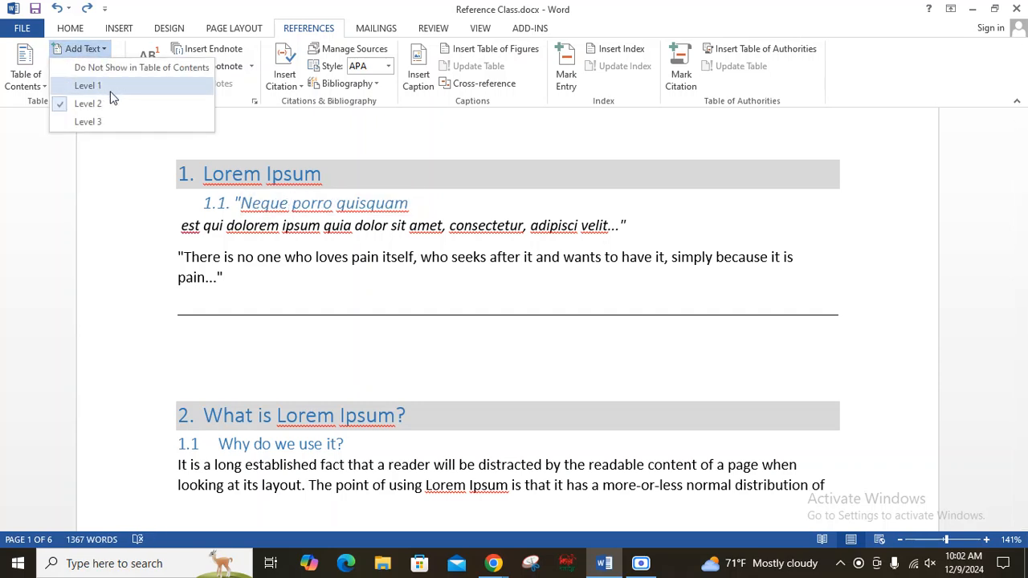
pyautogui.click(224, 172)
pyautogui.click(87, 49)
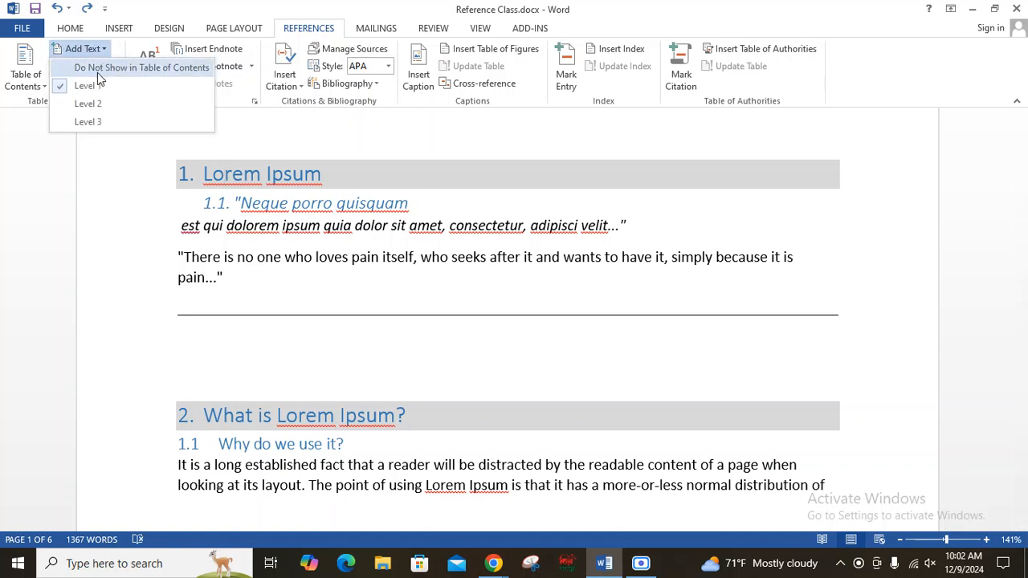
pyautogui.click(424, 208)
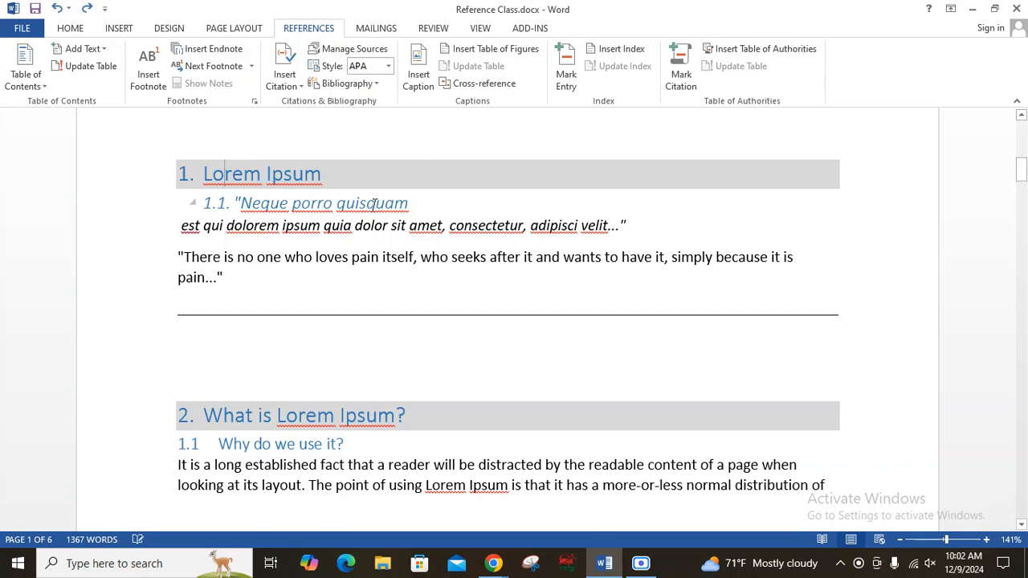
pyautogui.moveTo(412, 226); pyautogui.dragTo(578, 227)
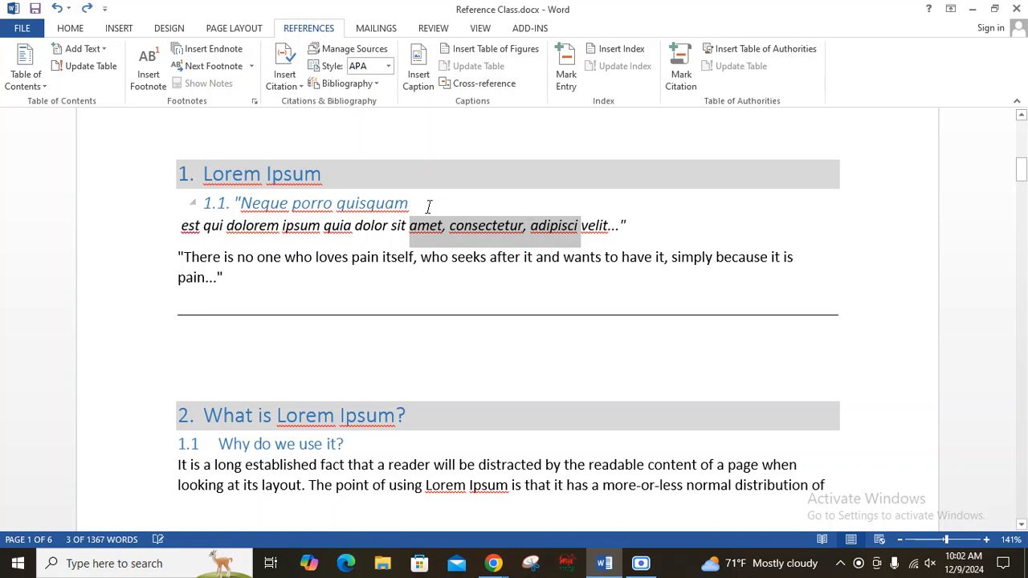
pyautogui.click(429, 207)
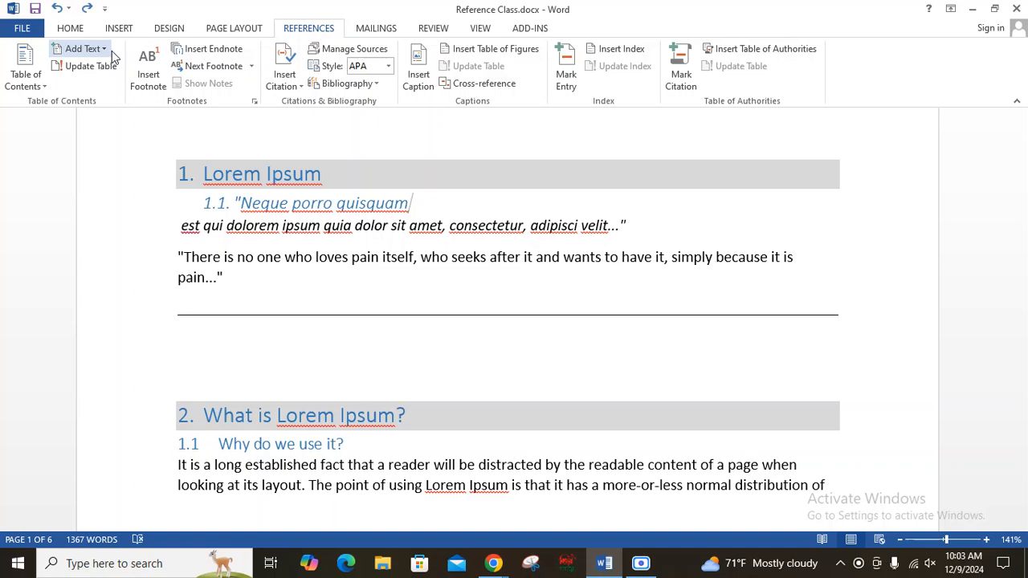
# - View the custom table of contents settings, close them without changes, and return to the contents list
pyautogui.click(32, 80)
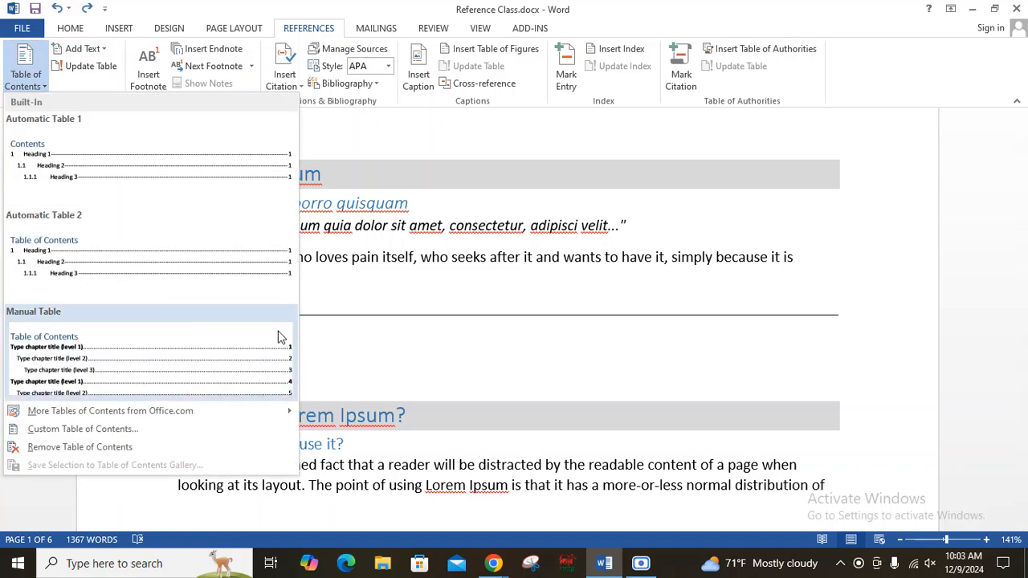
pyautogui.click(104, 431)
pyautogui.moveTo(548, 120); pyautogui.dragTo(751, 106)
pyautogui.click(889, 85)
pyautogui.scroll(10, 344, 298)
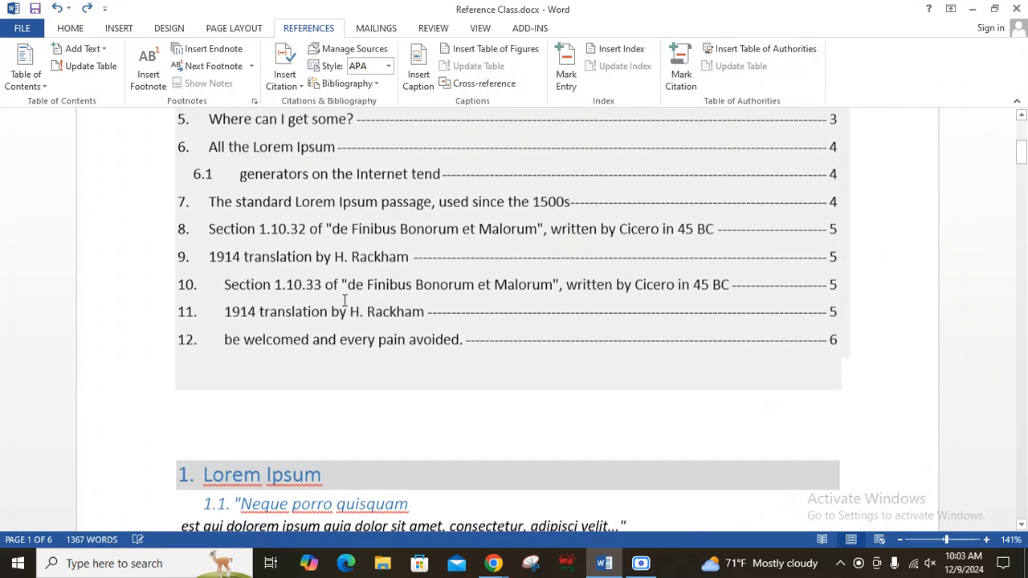
# - Set the custom table of contents tab leader to dashes and replace the existing table
pyautogui.click(25, 74)
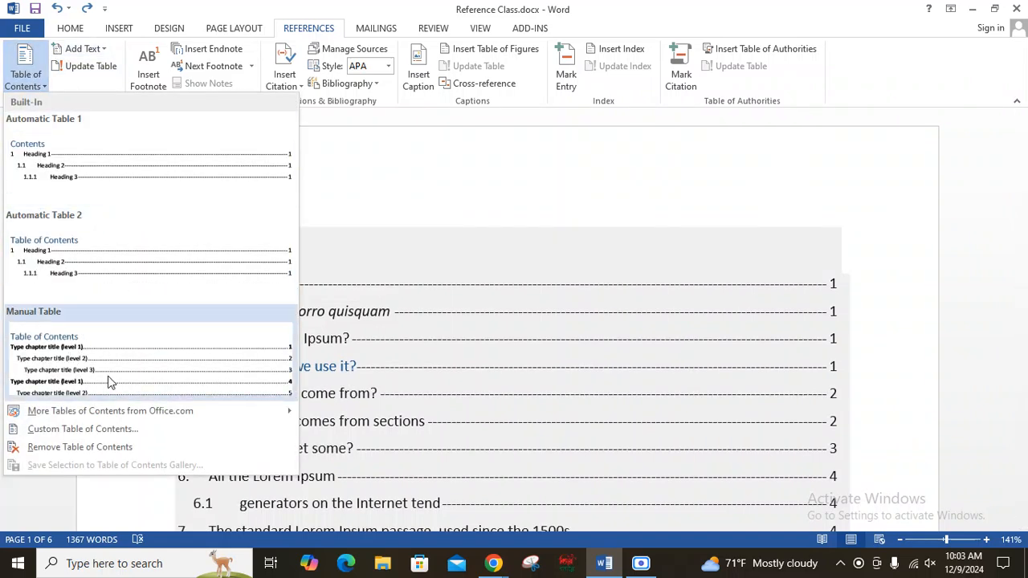
pyautogui.click(82, 429)
pyautogui.moveTo(648, 92); pyautogui.dragTo(849, 45)
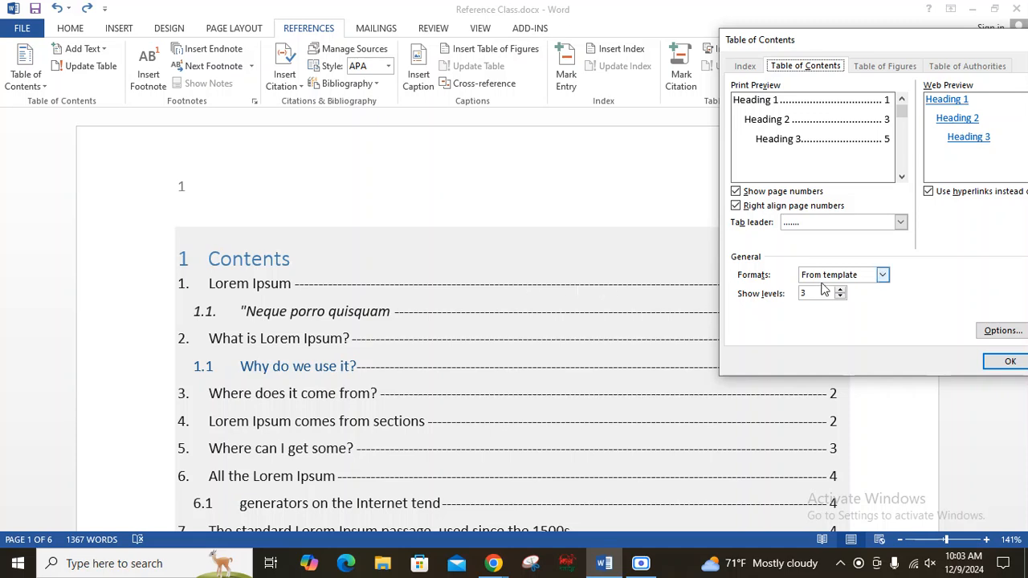
pyautogui.click(900, 224)
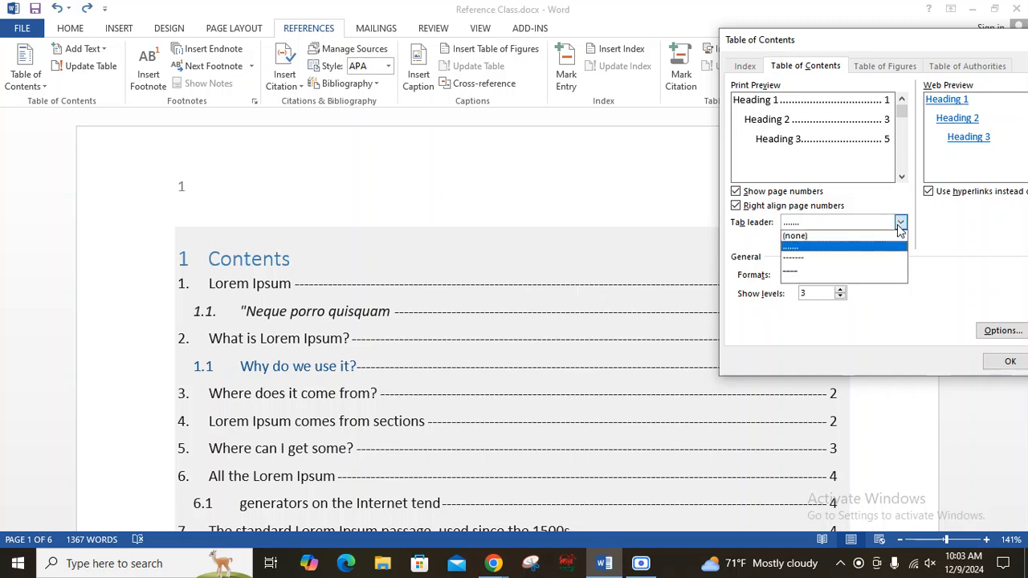
pyautogui.click(817, 258)
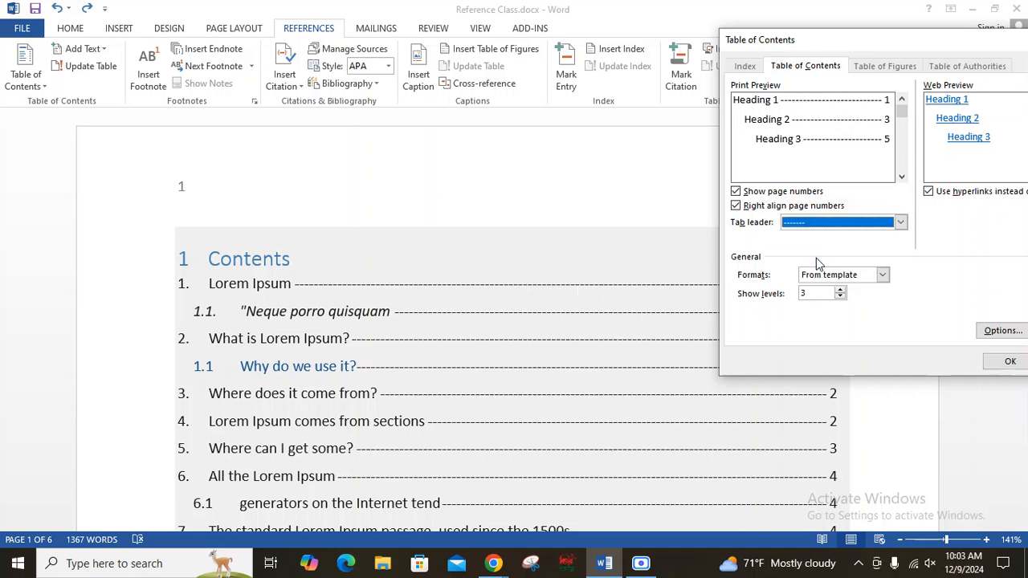
pyautogui.click(1010, 361)
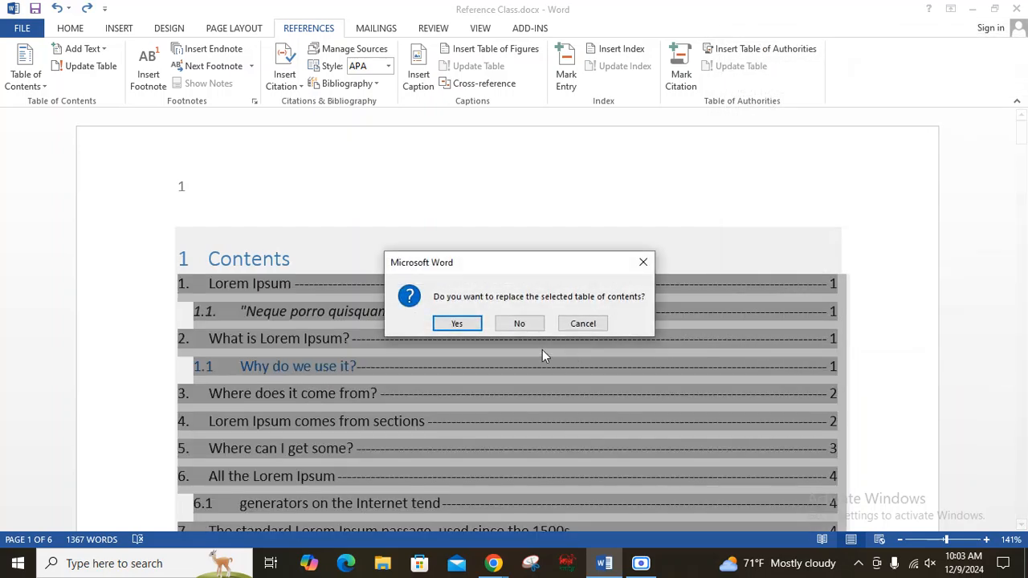
pyautogui.click(457, 322)
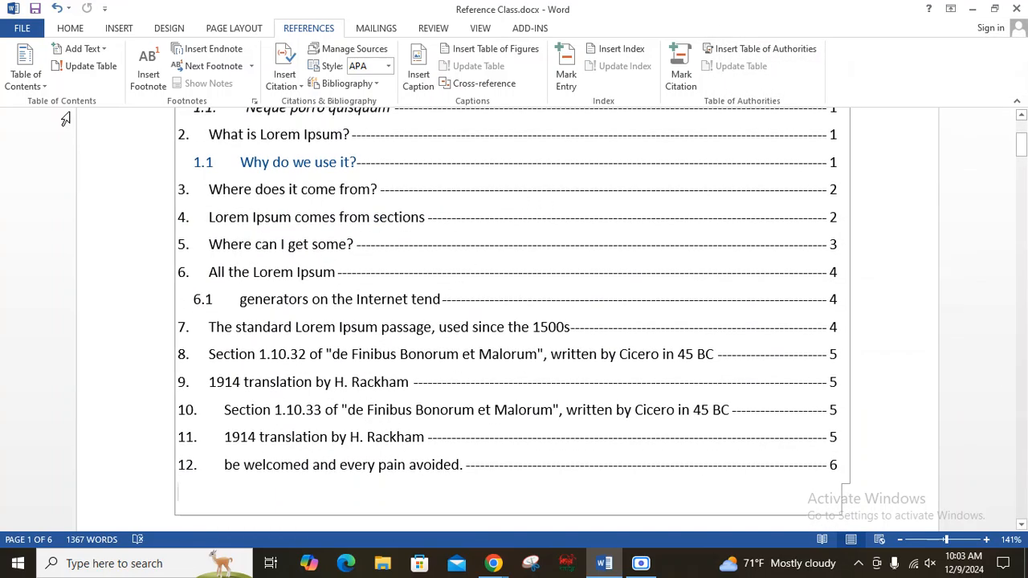
# - Set the tab leader of the custom table of contents to dots and replace the existing table
pyautogui.click(26, 77)
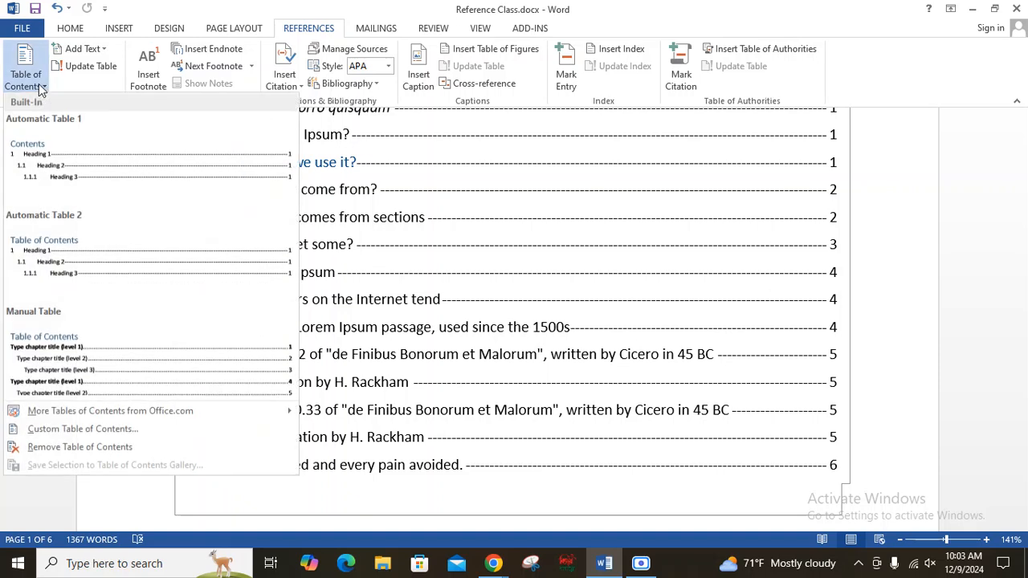
pyautogui.click(74, 431)
pyautogui.click(808, 222)
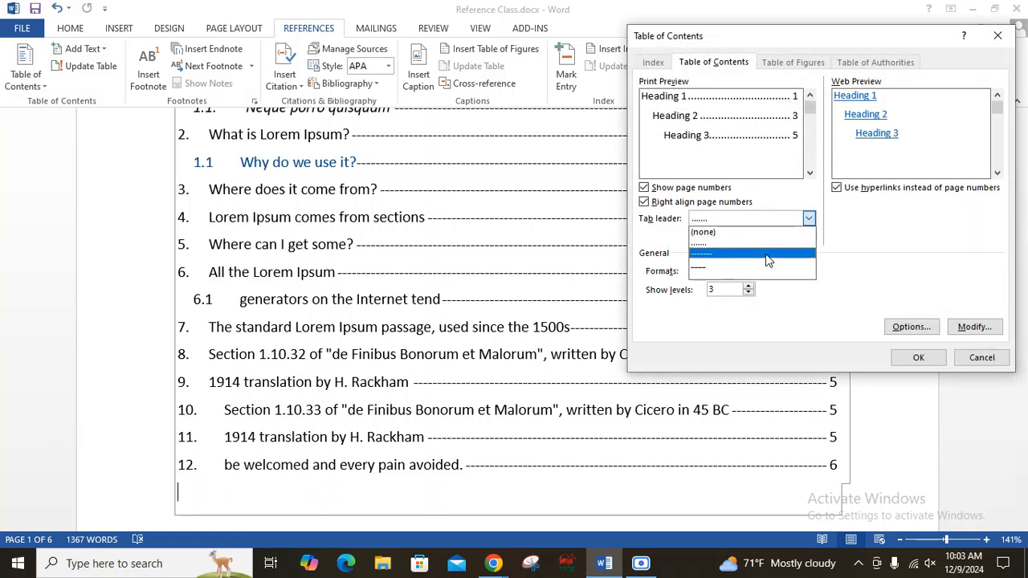
pyautogui.click(734, 252)
pyautogui.click(918, 358)
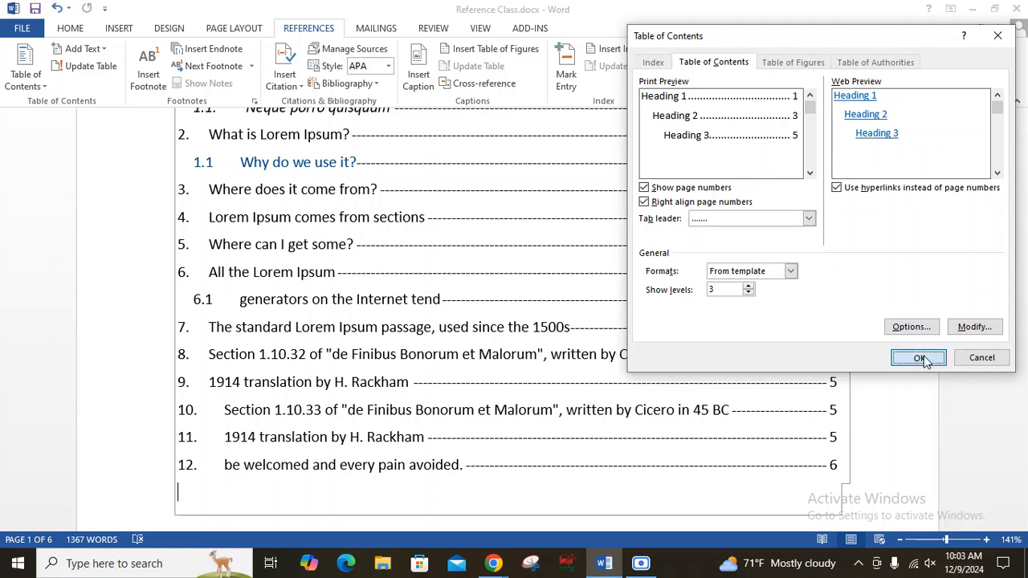
pyautogui.click(462, 324)
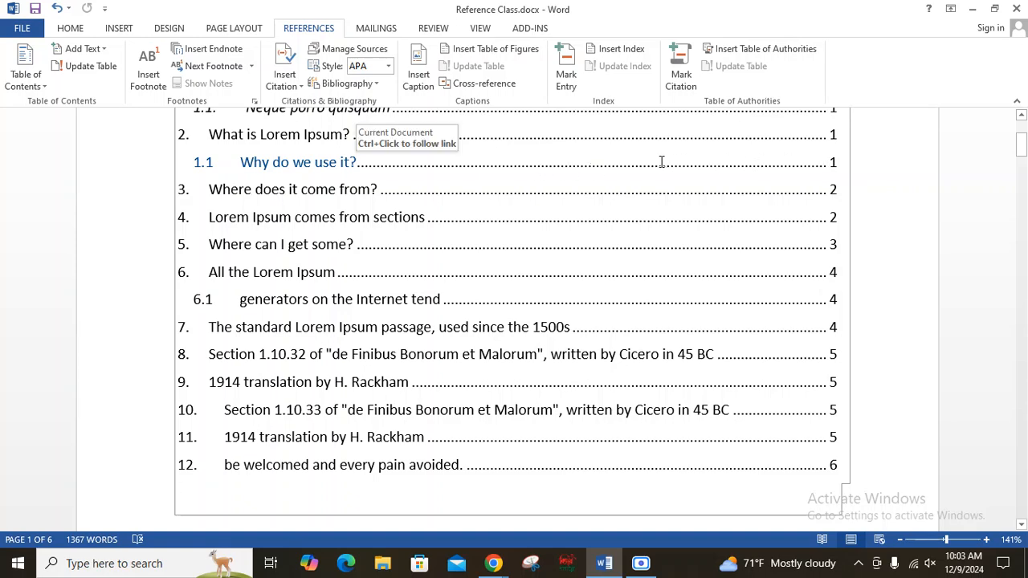
# - Turn off page numbers in the custom table of contents settings and replace the existing table
pyautogui.click(38, 84)
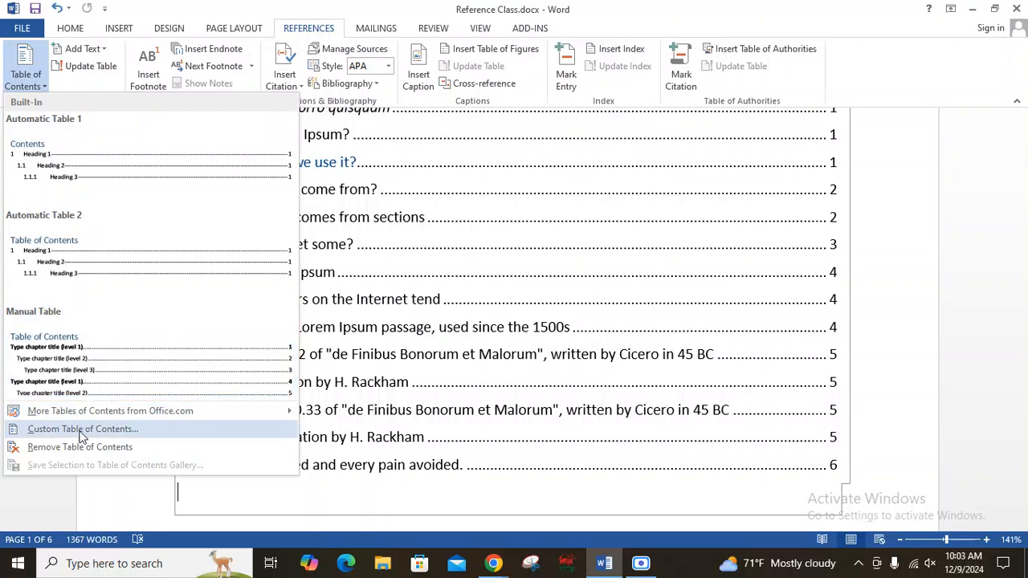
pyautogui.click(91, 433)
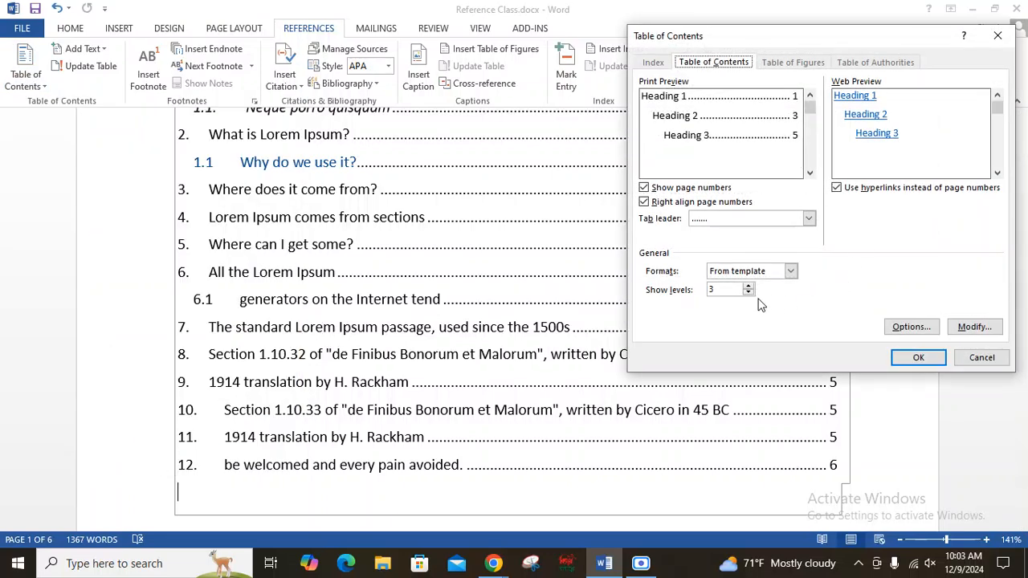
pyautogui.click(692, 196)
pyautogui.moveTo(798, 35); pyautogui.dragTo(322, 76)
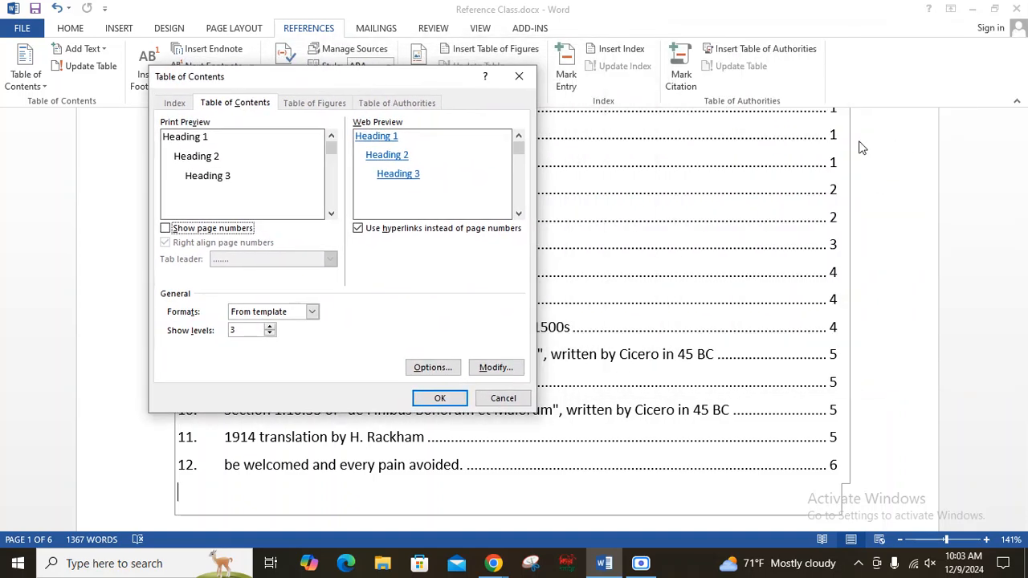
pyautogui.click(440, 399)
pyautogui.click(459, 323)
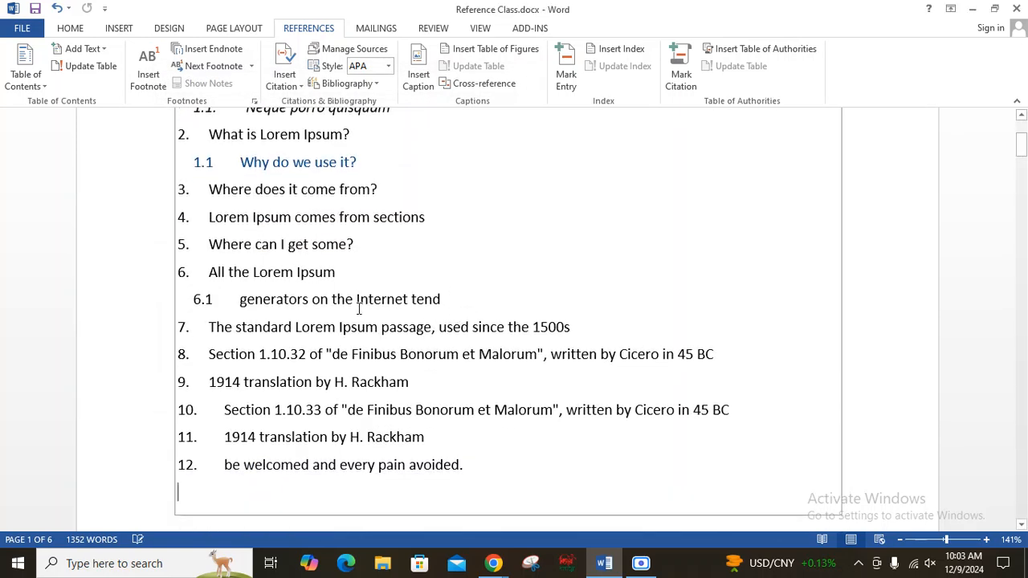
# - Regenerate the table of contents with right-aligned page numbers and a dotted tab leader, replacing the existing table
pyautogui.scroll(4, 462, 306)
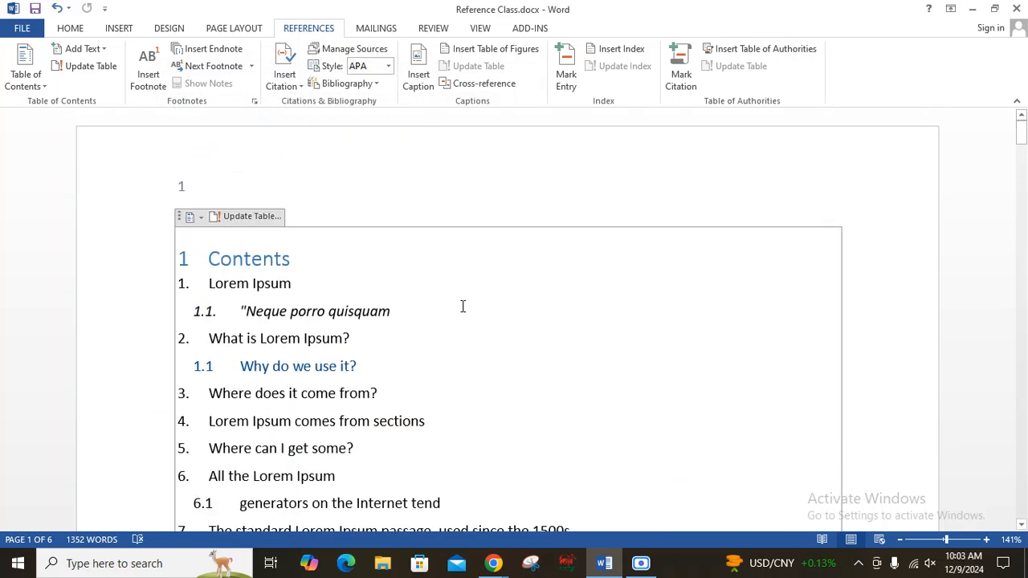
pyautogui.click(17, 80)
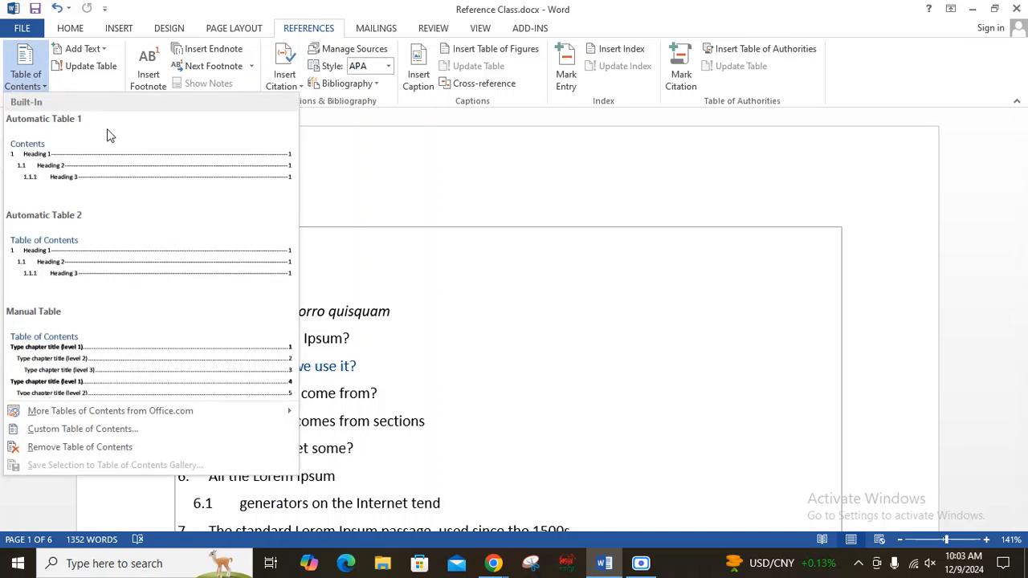
pyautogui.click(121, 432)
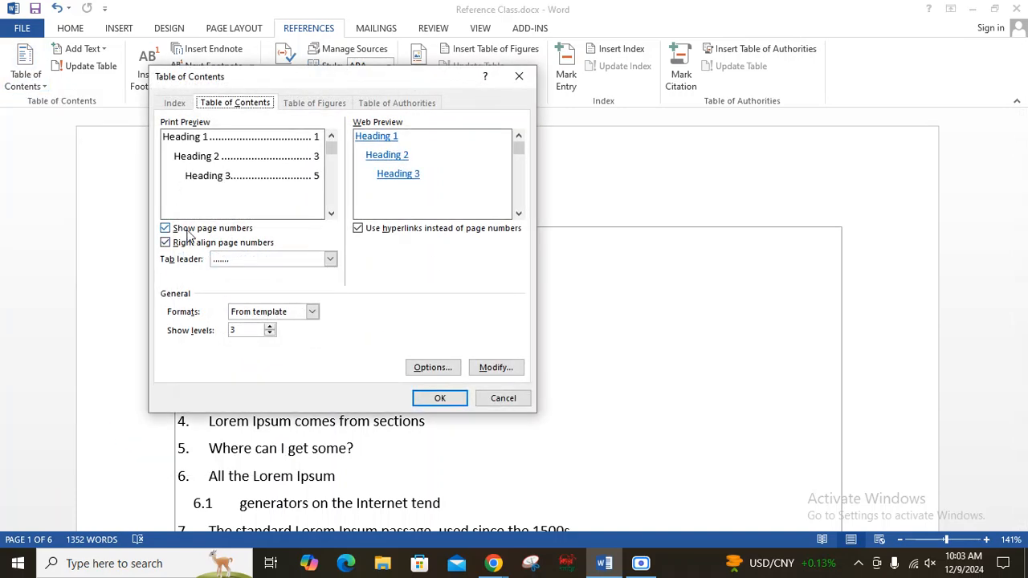
pyautogui.click(189, 230)
pyautogui.click(188, 231)
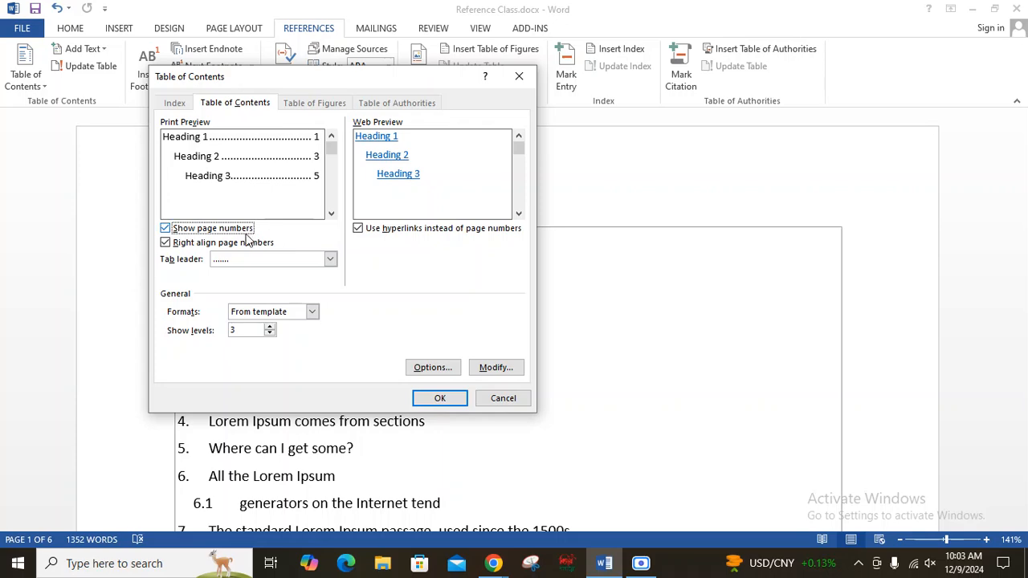
pyautogui.click(440, 398)
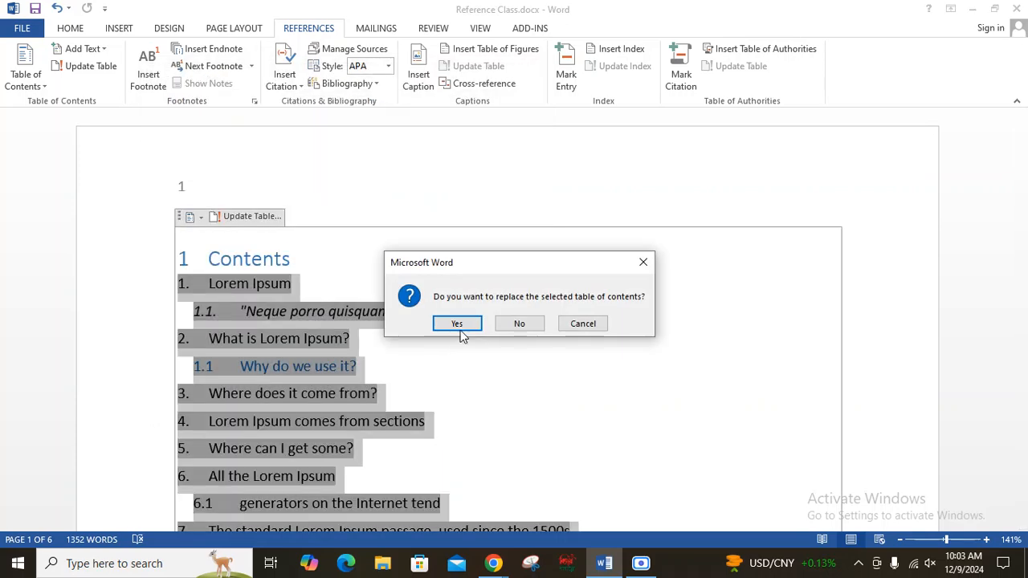
pyautogui.click(457, 321)
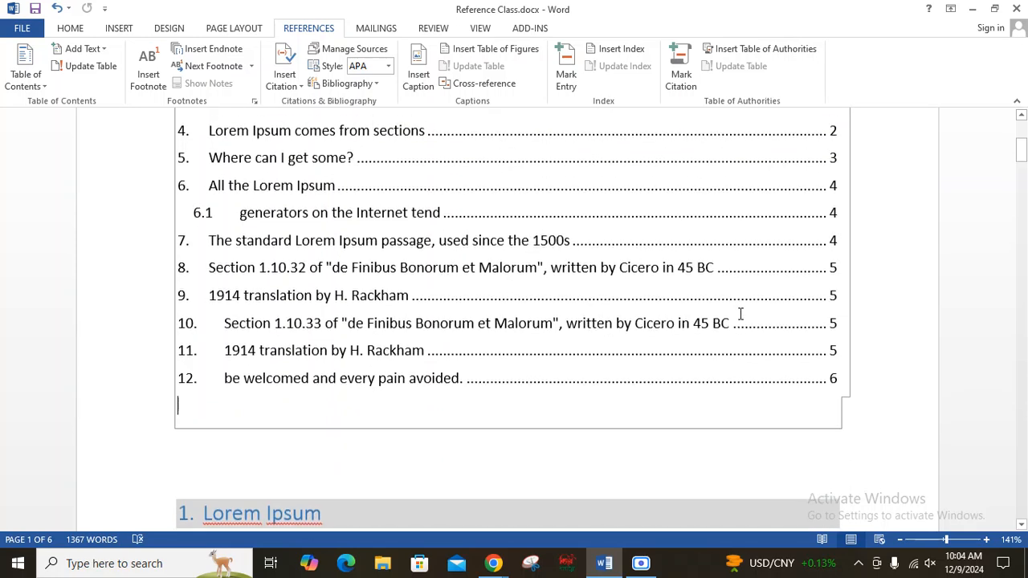
# - View the TOC entry styles from the custom table of contents settings, close them without changes, and return to the contents list
pyautogui.click(25, 79)
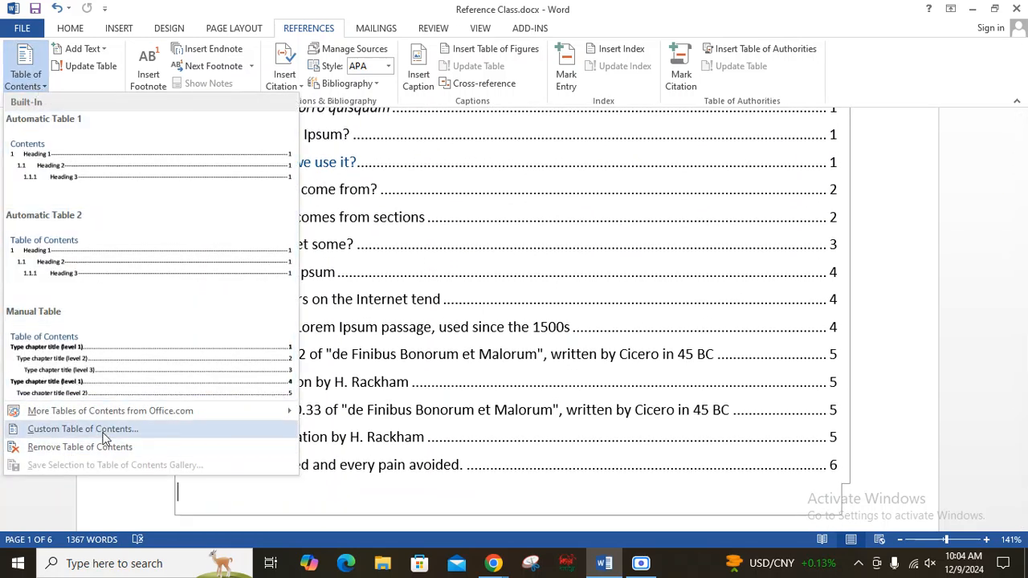
pyautogui.click(105, 434)
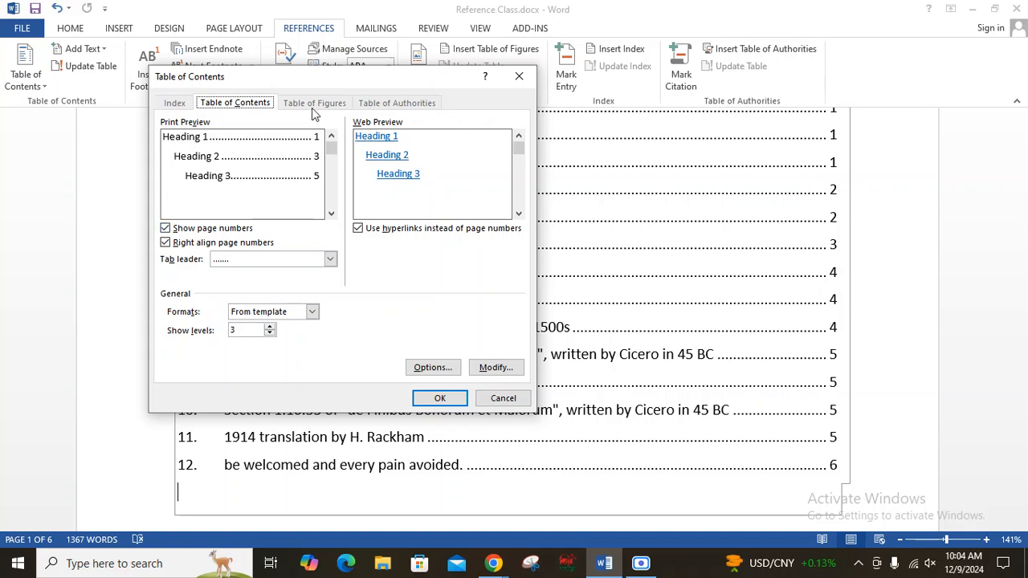
pyautogui.click(494, 367)
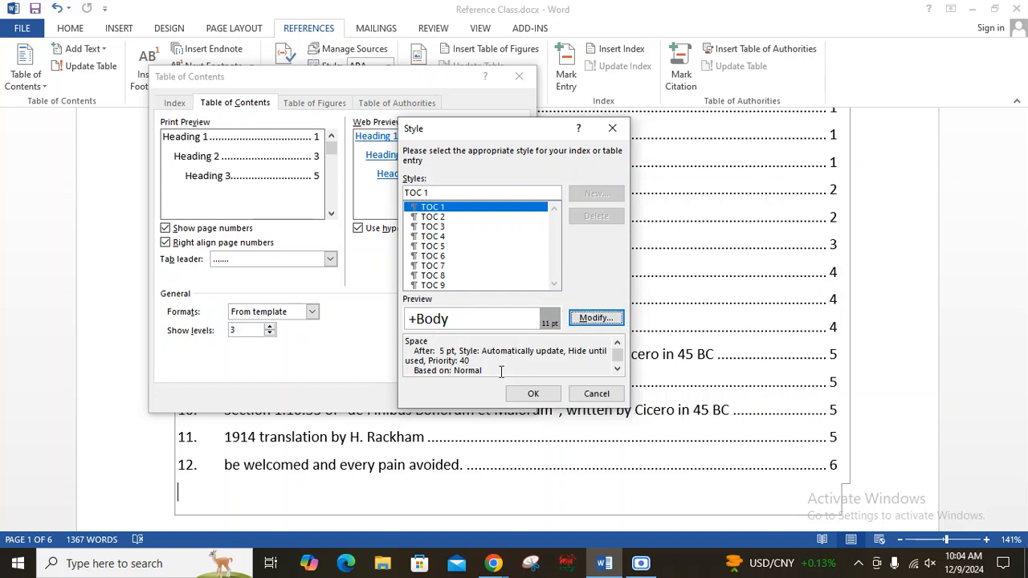
pyautogui.click(597, 394)
pyautogui.click(498, 395)
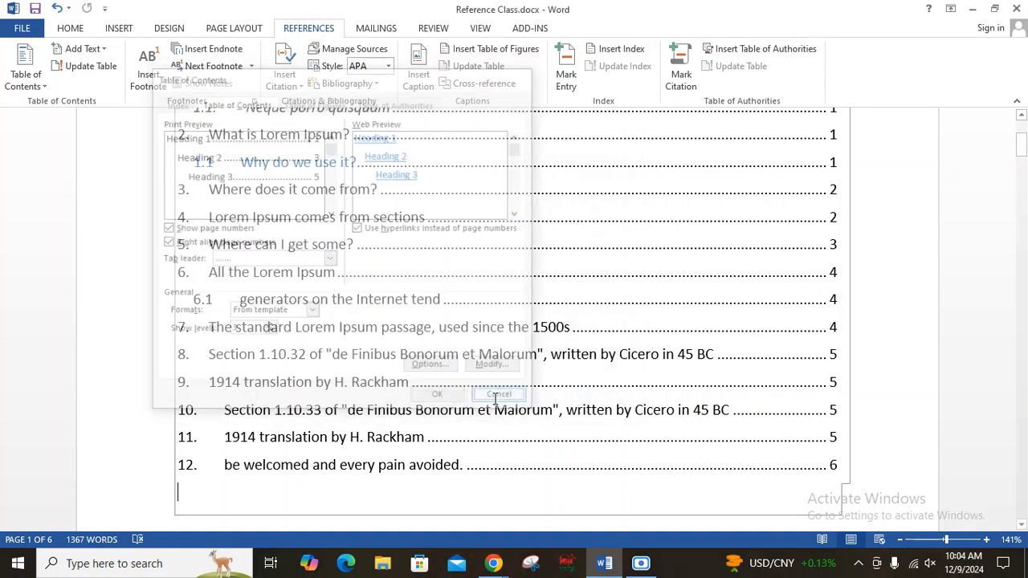
pyautogui.click(529, 354)
pyautogui.scroll(5, 579, 421)
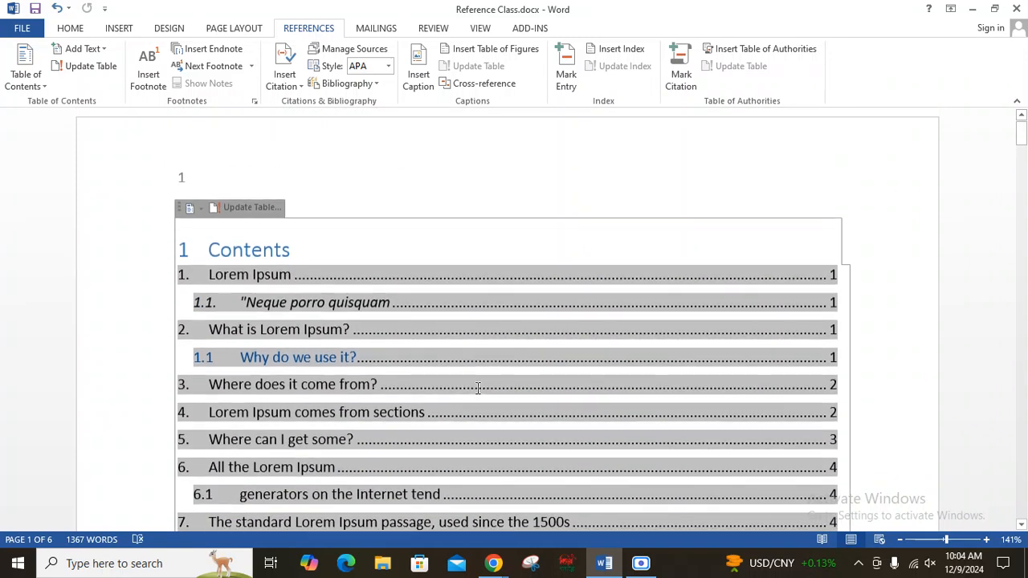
pyautogui.click(649, 564)
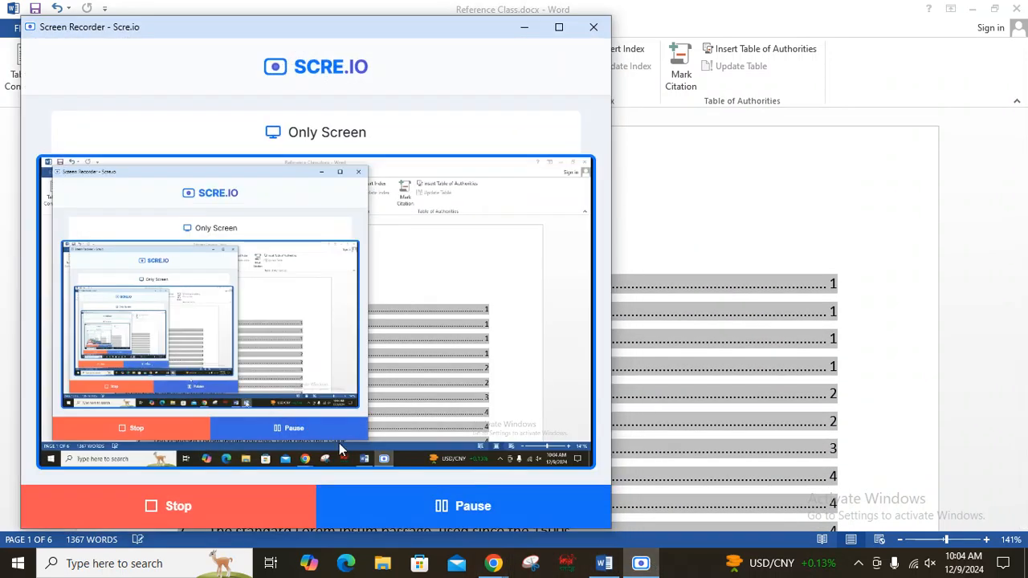